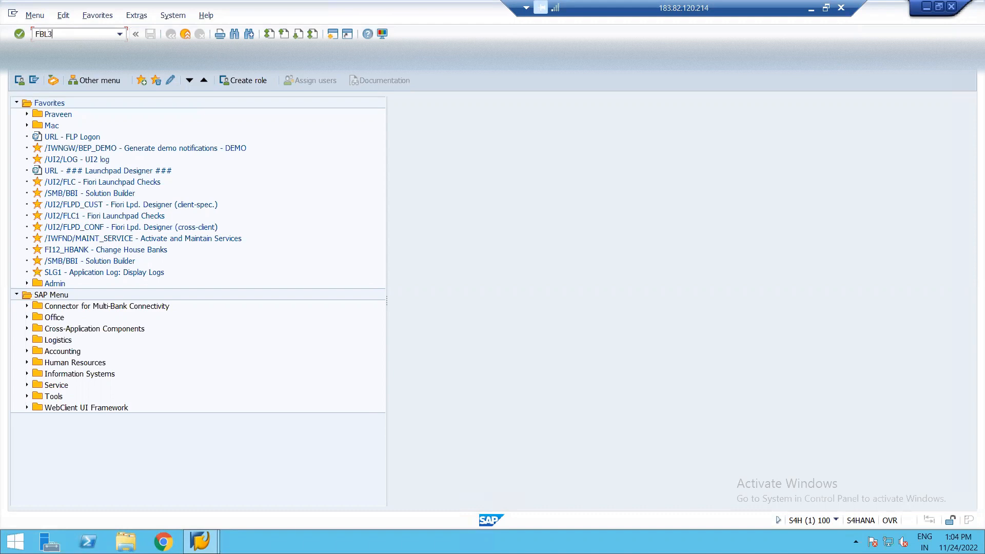
- Start the G/L account line item display transaction
{"action": "key", "text": "Return"}
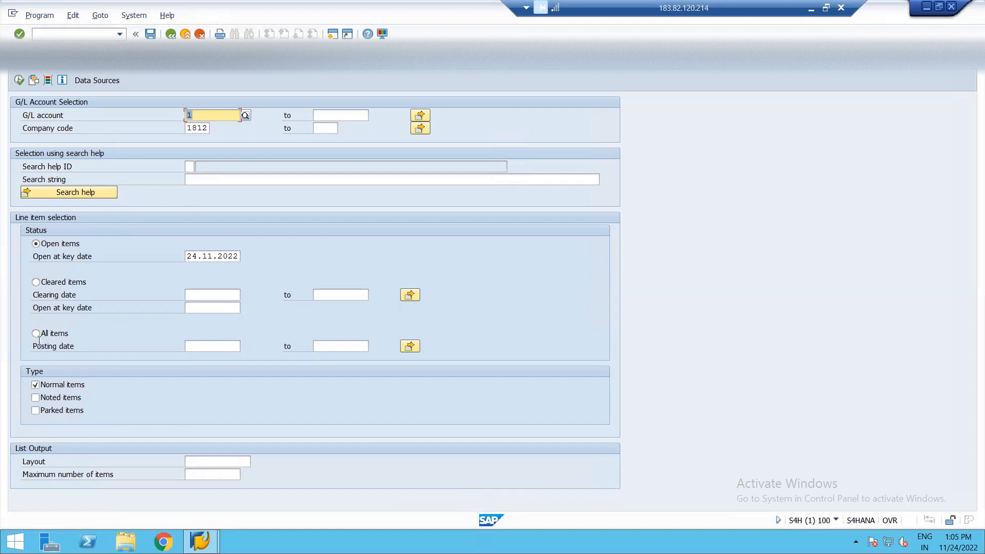
- Examine the dynamic selection fields offered for the G/L account master record and the company code
{"action": "left_click", "coordinate": [48, 80]}
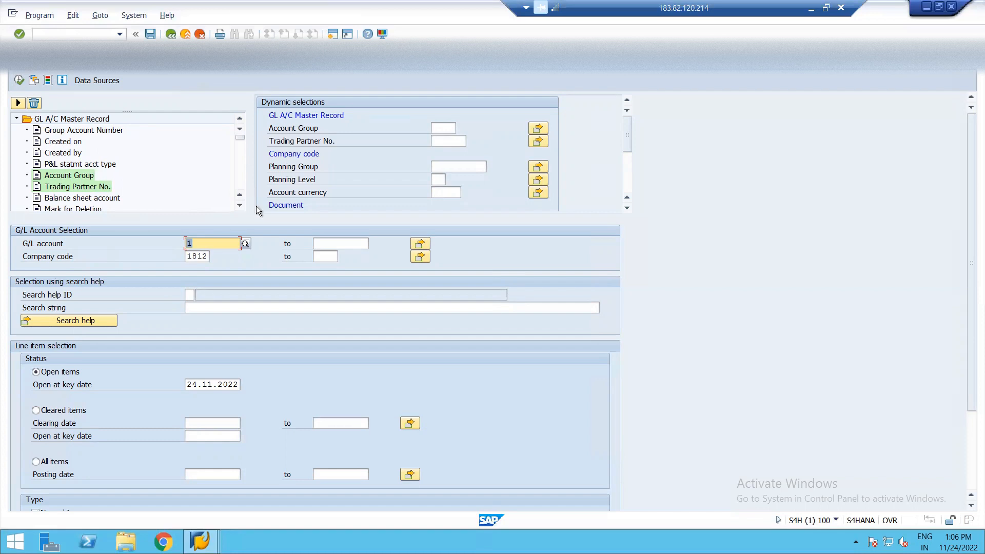
{"action": "left_click", "coordinate": [243, 207]}
{"action": "left_click", "coordinate": [242, 208]}
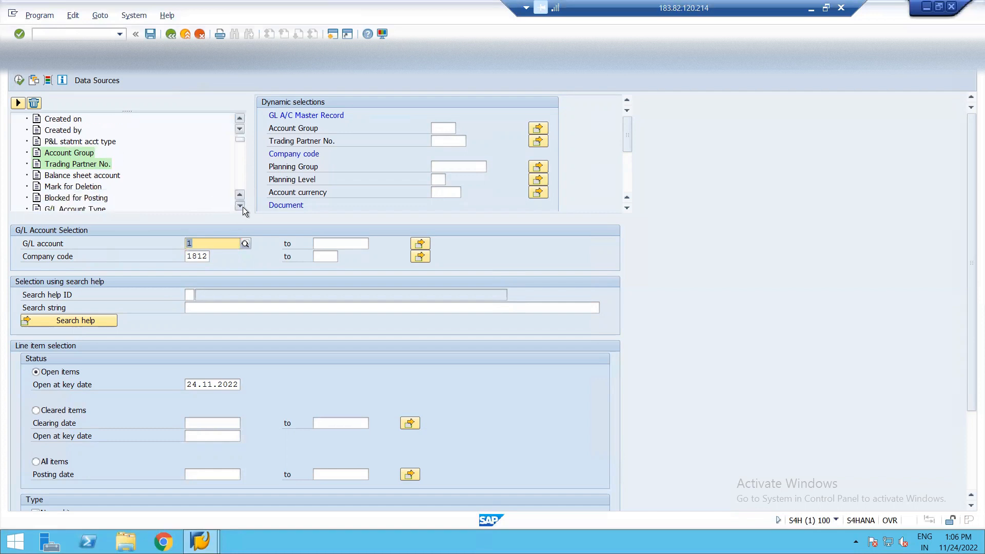
{"action": "left_click", "coordinate": [242, 207]}
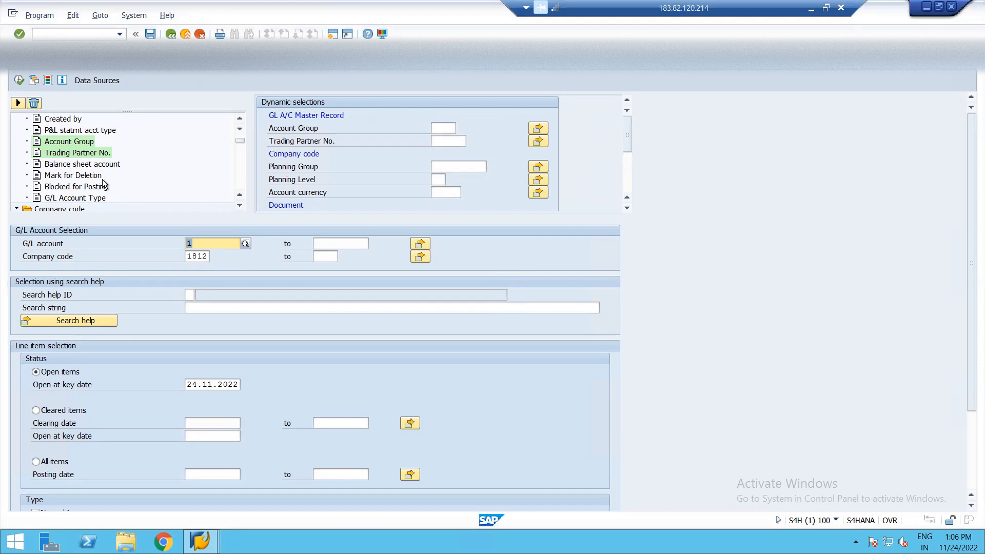
{"action": "left_click", "coordinate": [240, 206]}
{"action": "left_click", "coordinate": [240, 206]}
{"action": "left_click", "coordinate": [240, 207]}
{"action": "left_click", "coordinate": [240, 206]}
{"action": "left_click", "coordinate": [240, 206]}
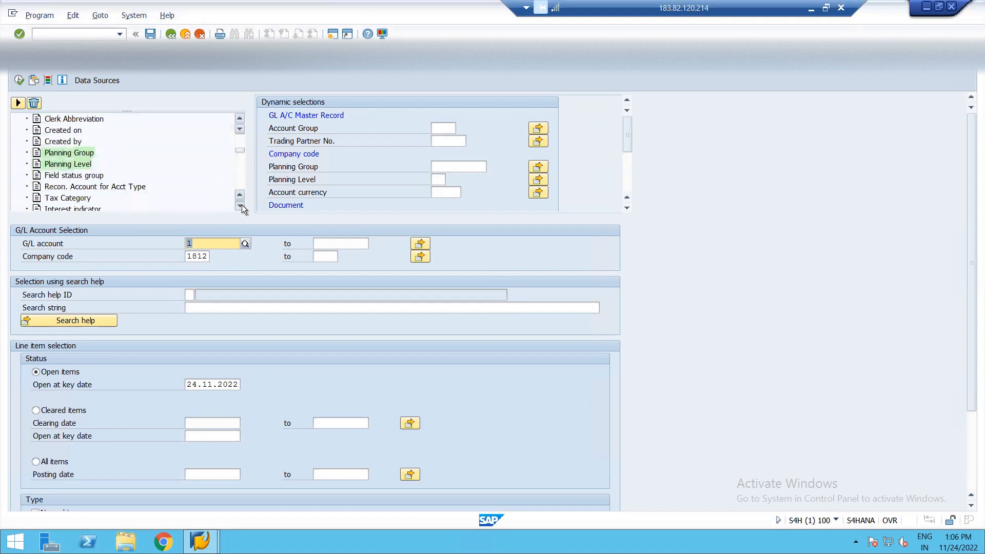
{"action": "left_click", "coordinate": [240, 120]}
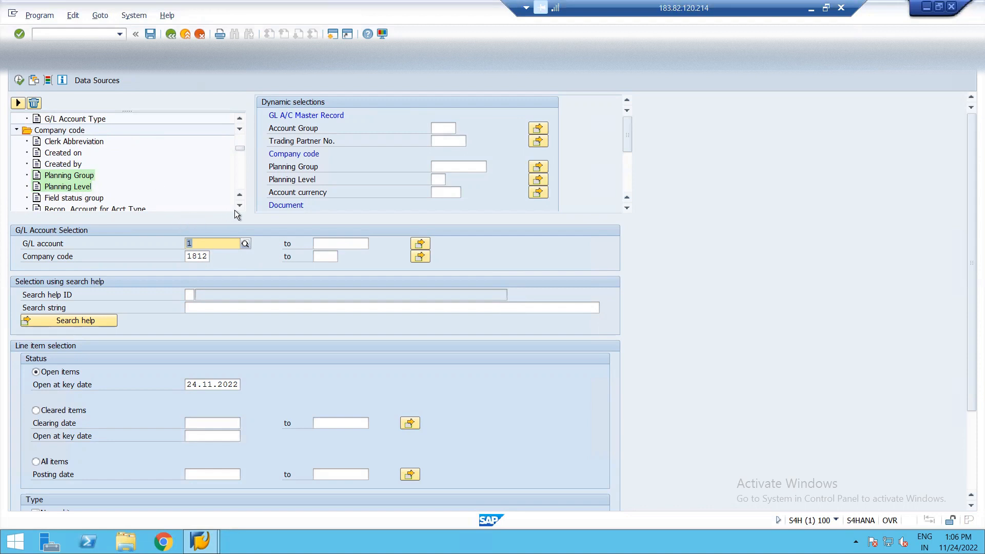
{"action": "scroll", "coordinate": [236, 208], "scroll_direction": "down", "scroll_amount": 2}
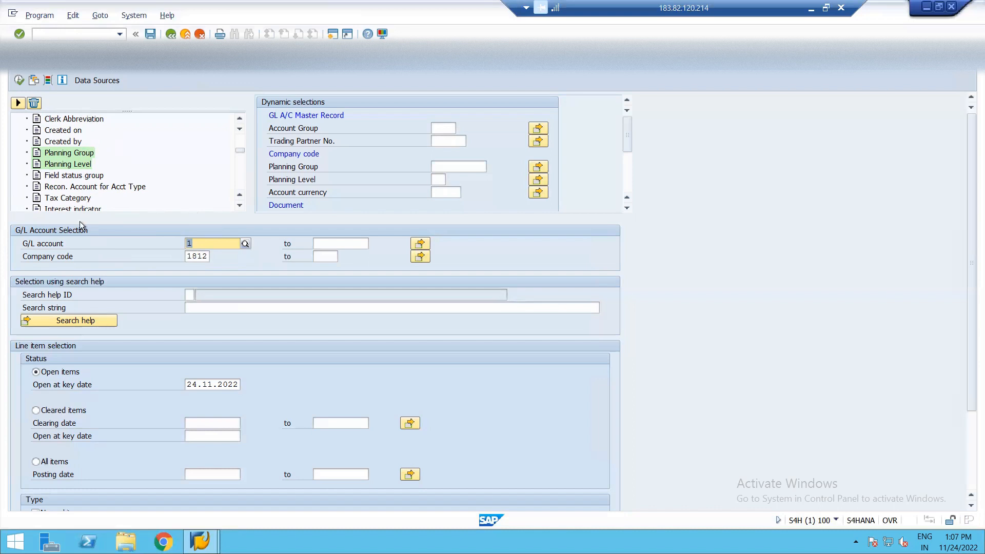
{"action": "left_click", "coordinate": [49, 80]}
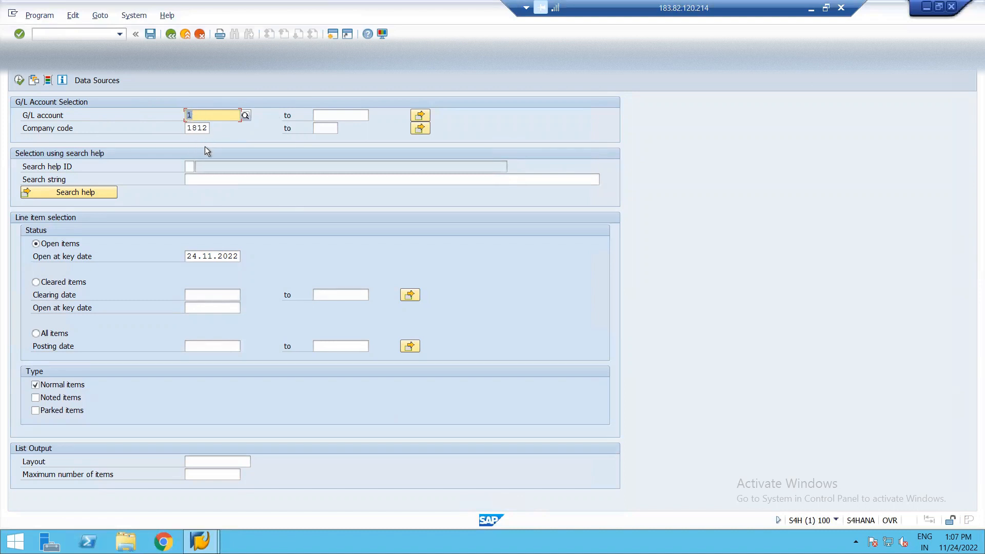
- Run the report with the All items status for G/L account 1 in company code 1812
{"action": "left_click", "coordinate": [36, 334]}
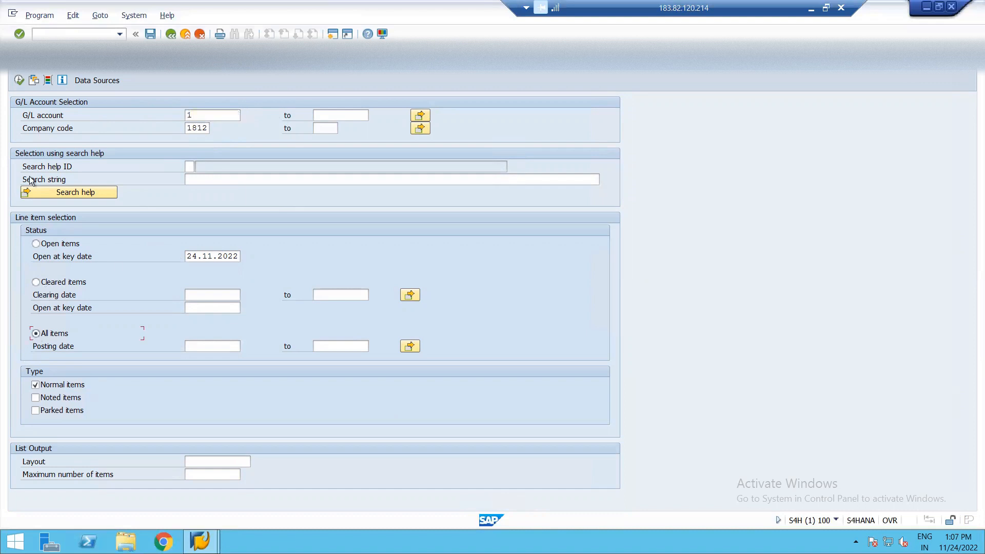
{"action": "left_click", "coordinate": [19, 80]}
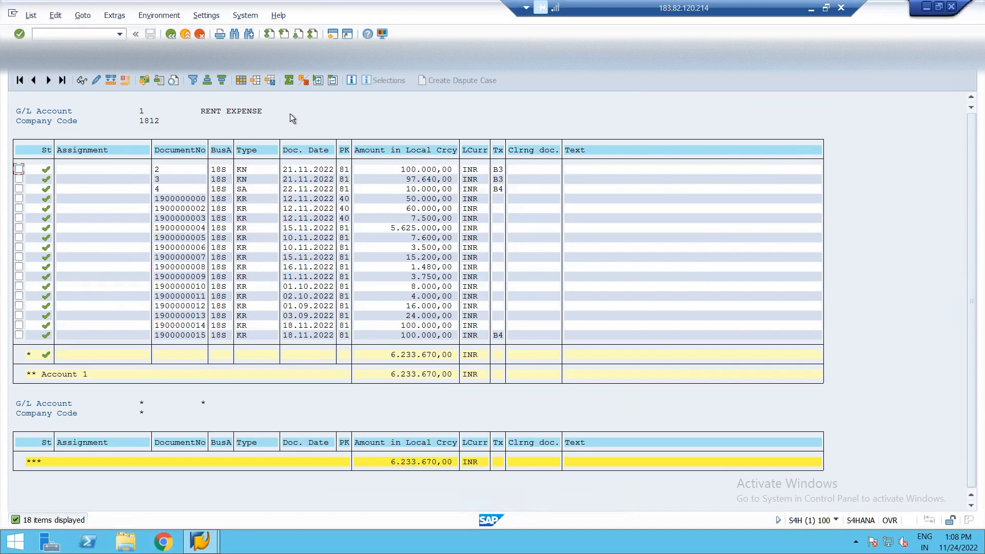
- Filter the line item list on the Type column to show only document type KN
{"action": "left_click", "coordinate": [245, 154]}
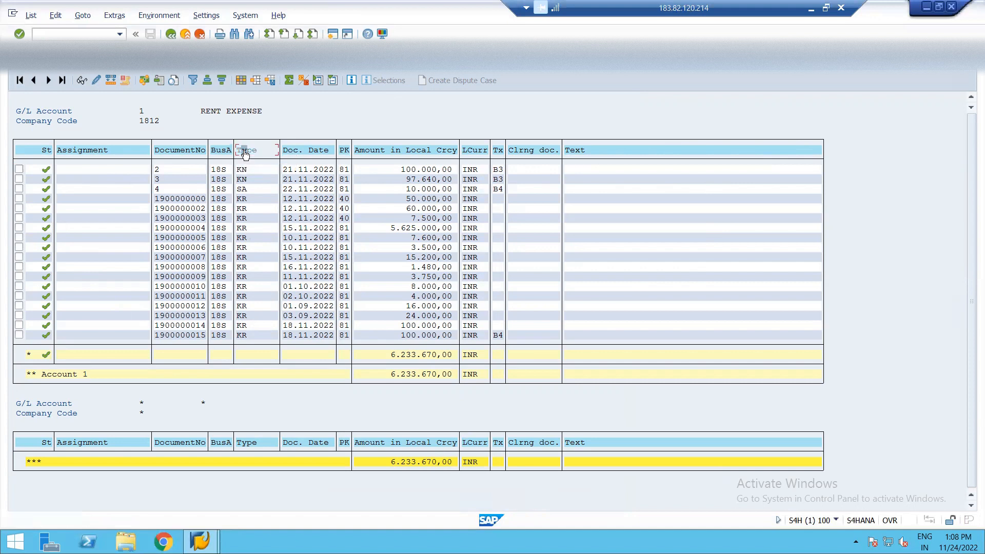
{"action": "left_click", "coordinate": [192, 84]}
{"action": "left_click", "coordinate": [192, 81]}
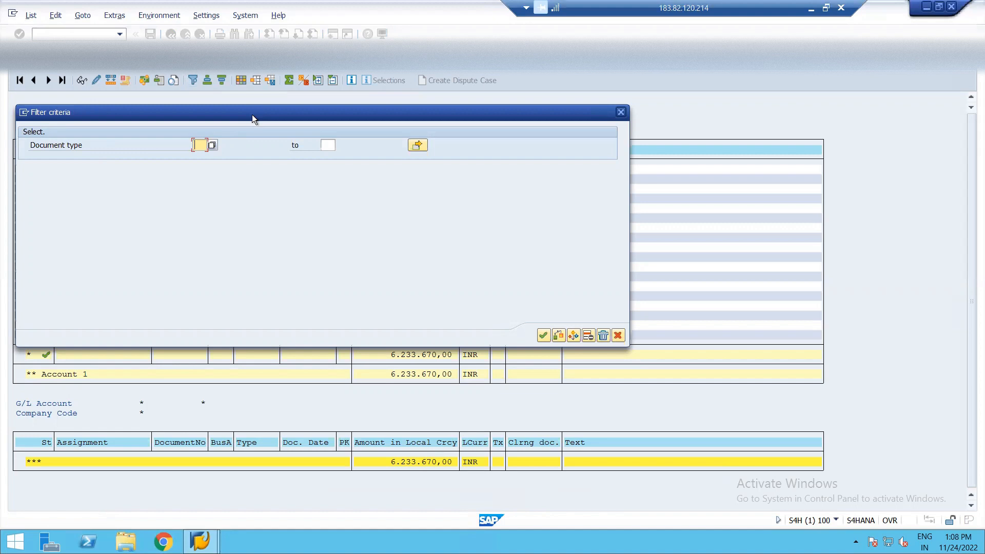
{"action": "left_click_drag", "start_coordinate": [251, 116], "coordinate": [261, 200]}
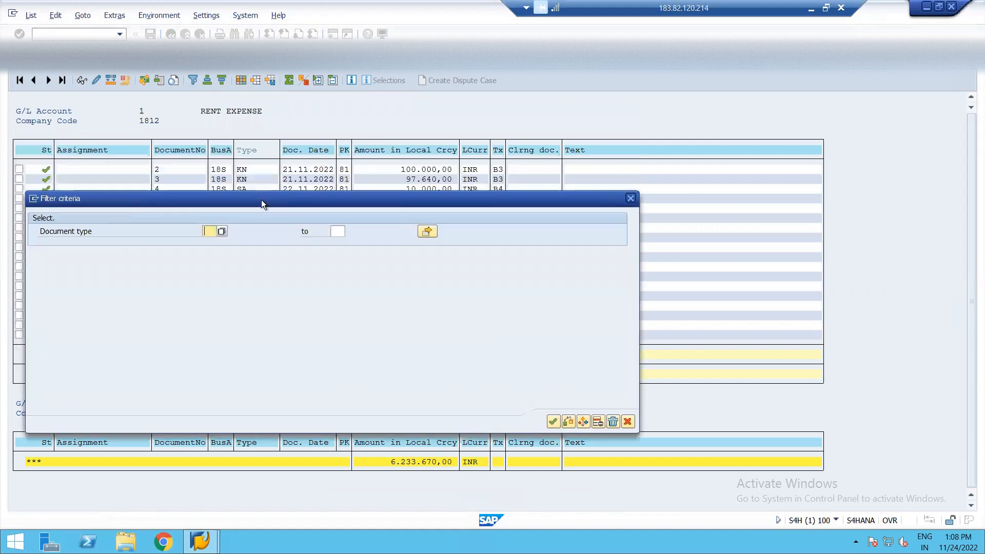
{"action": "left_click", "coordinate": [630, 198]}
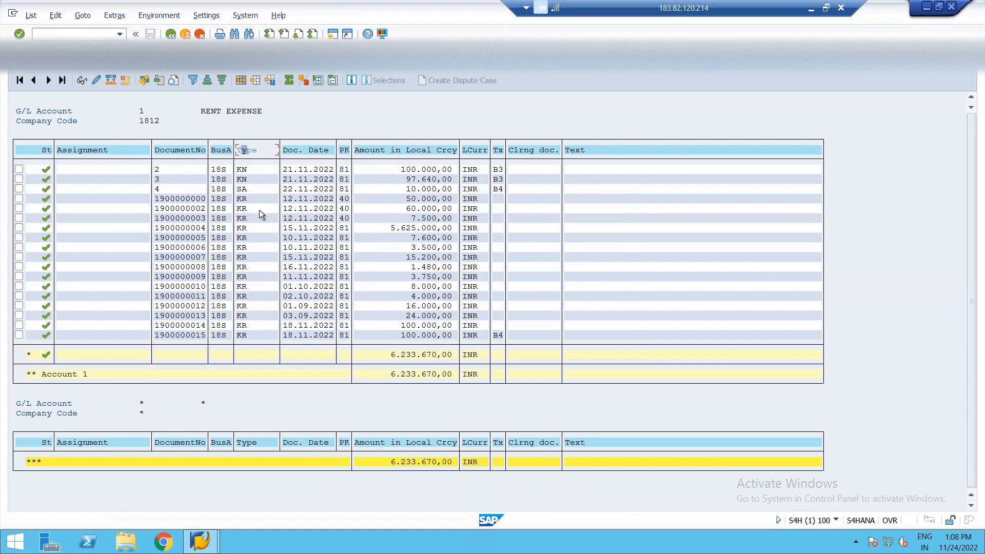
{"action": "left_click", "coordinate": [193, 79]}
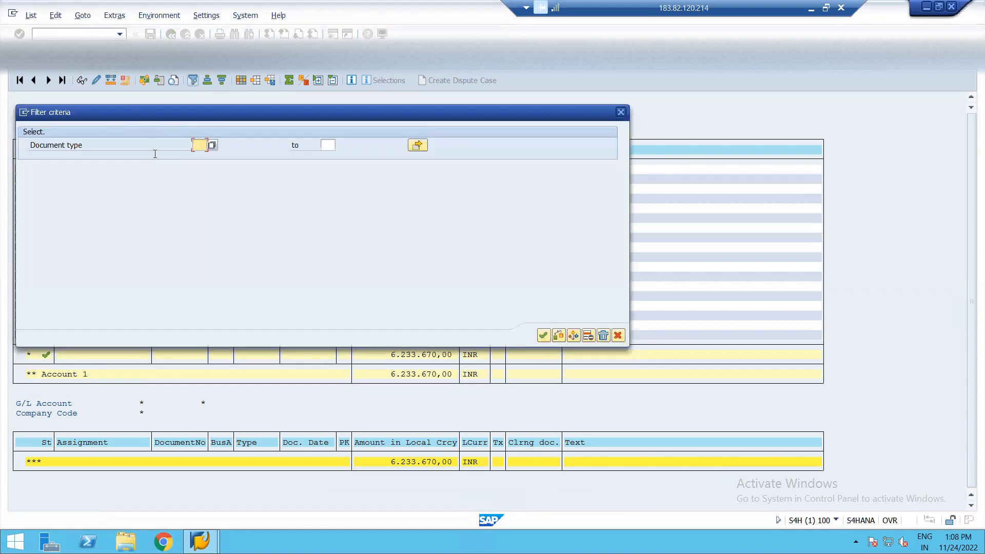
{"action": "left_click", "coordinate": [212, 146]}
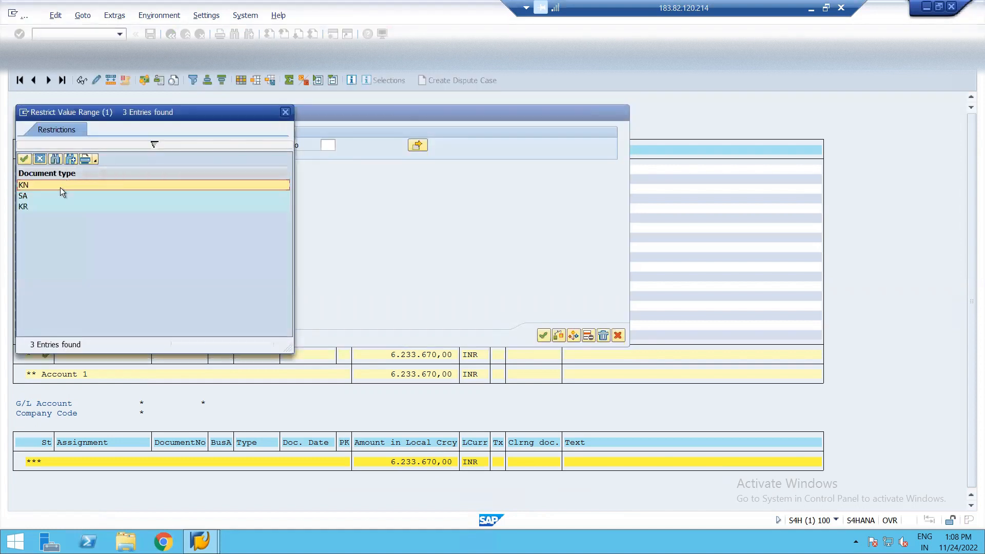
{"action": "left_click", "coordinate": [60, 186]}
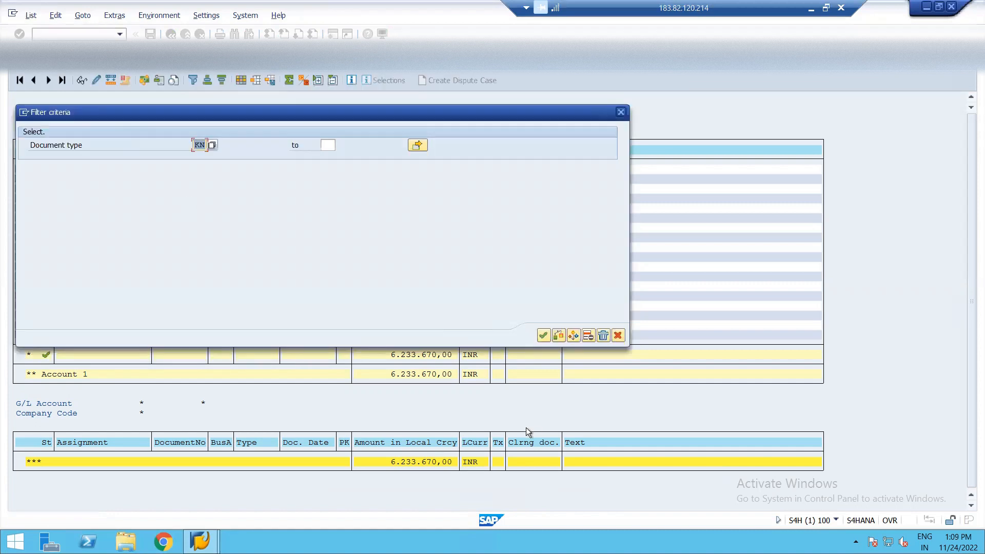
{"action": "left_click", "coordinate": [543, 335]}
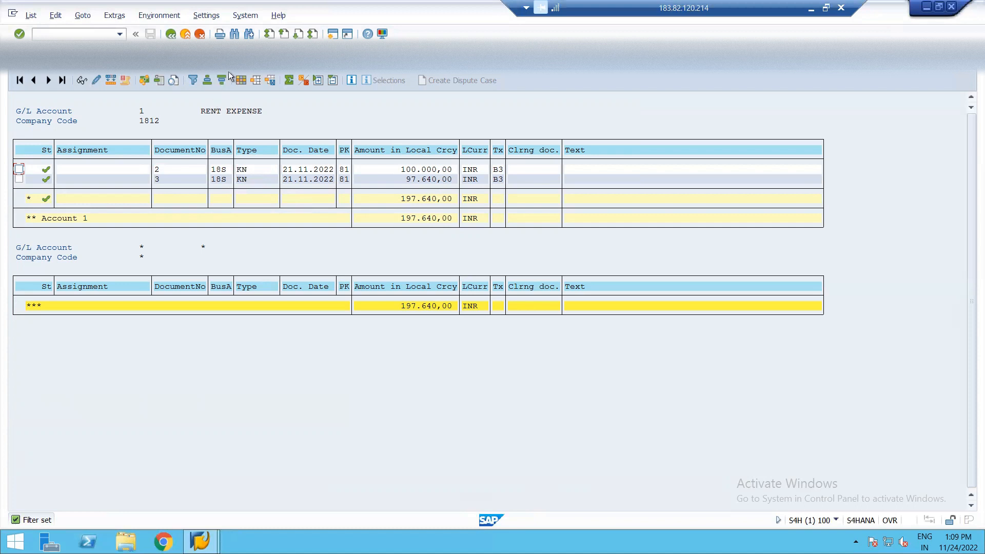
- Remove the Document type criterion from the filter of the line item list
{"action": "left_click", "coordinate": [193, 80]}
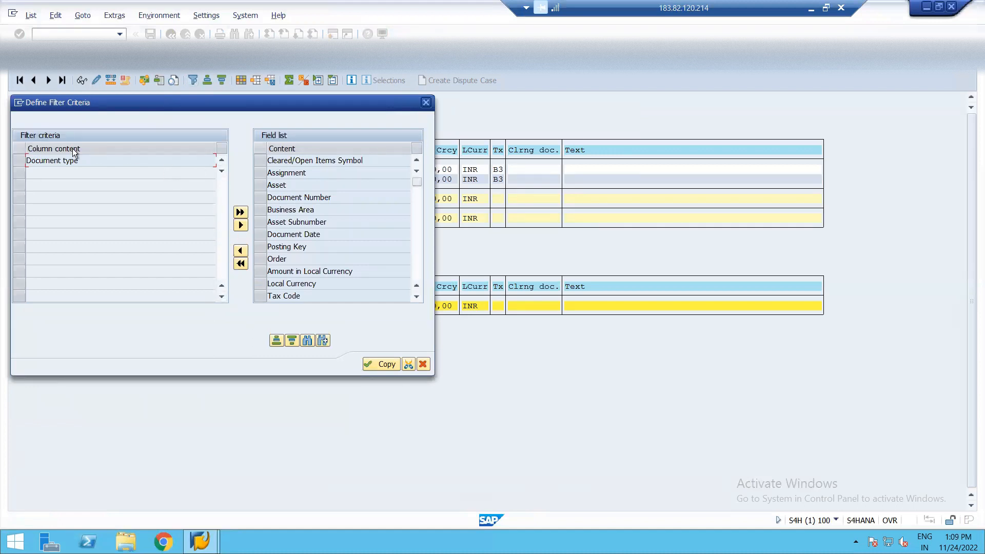
{"action": "left_click", "coordinate": [21, 160]}
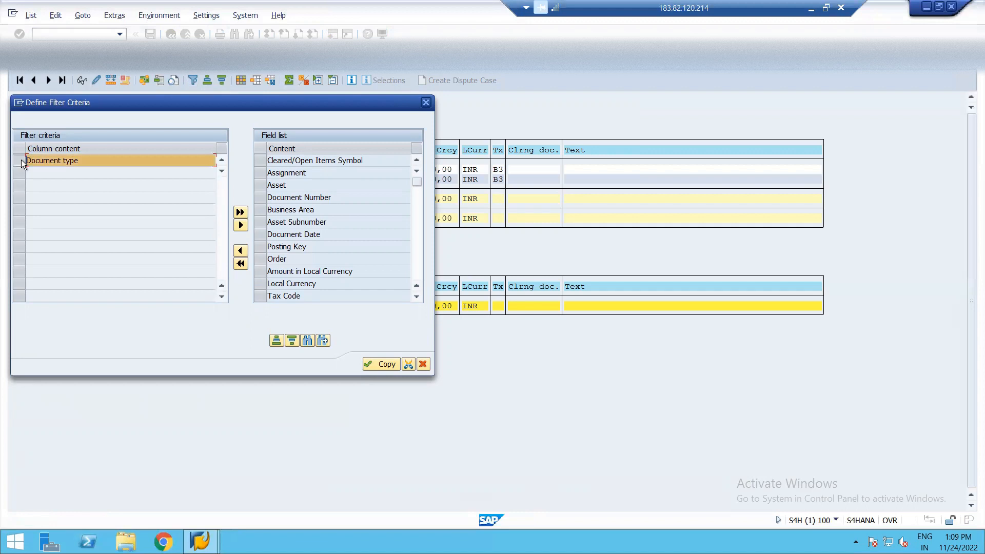
{"action": "left_click", "coordinate": [240, 225]}
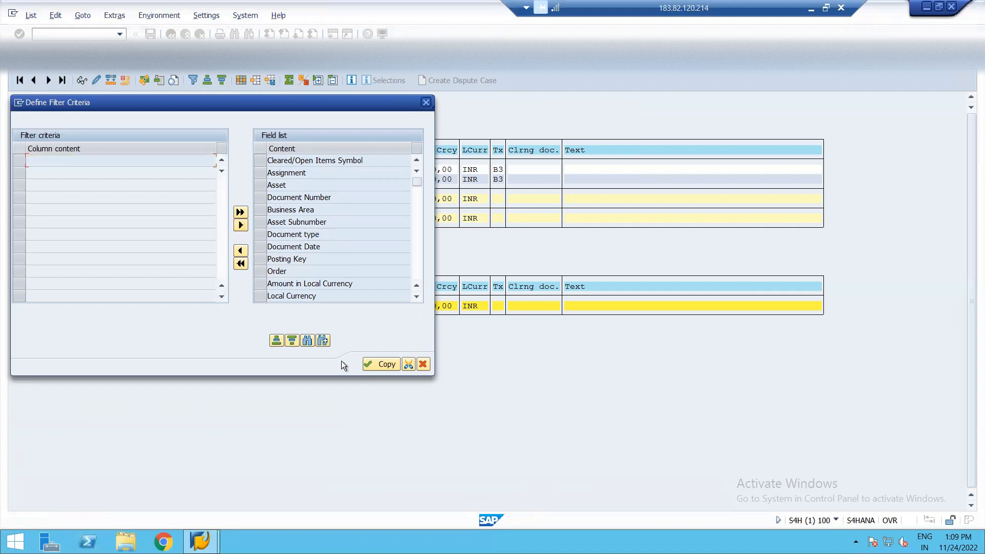
{"action": "left_click", "coordinate": [370, 365]}
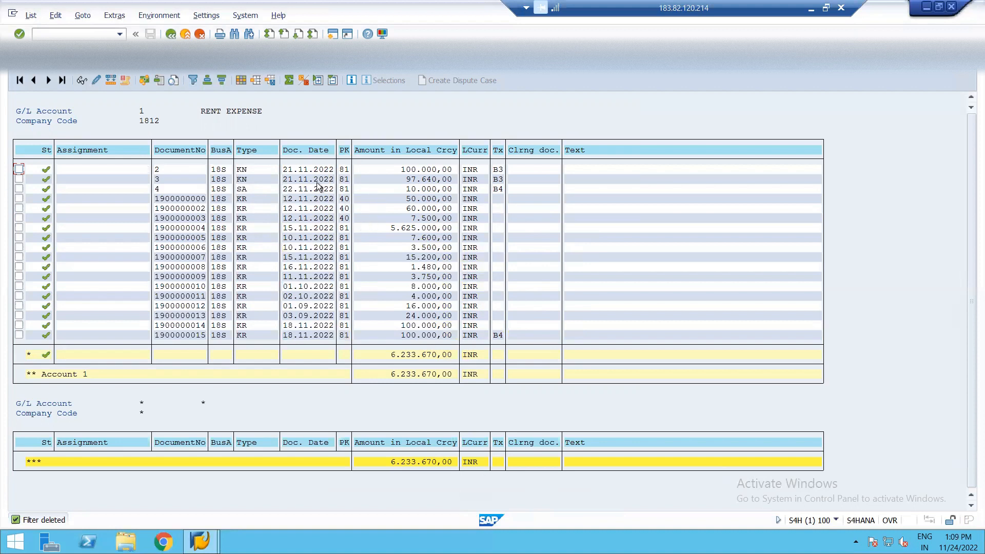
- Open the line item list's layout for changes and move the Text column to the hidden fields
{"action": "left_click", "coordinate": [238, 81]}
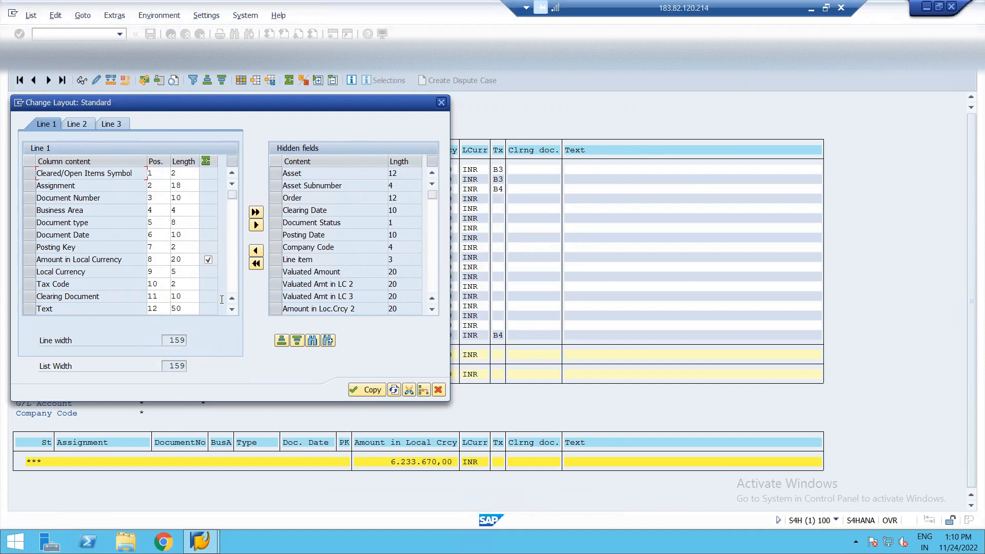
{"action": "left_click", "coordinate": [233, 313]}
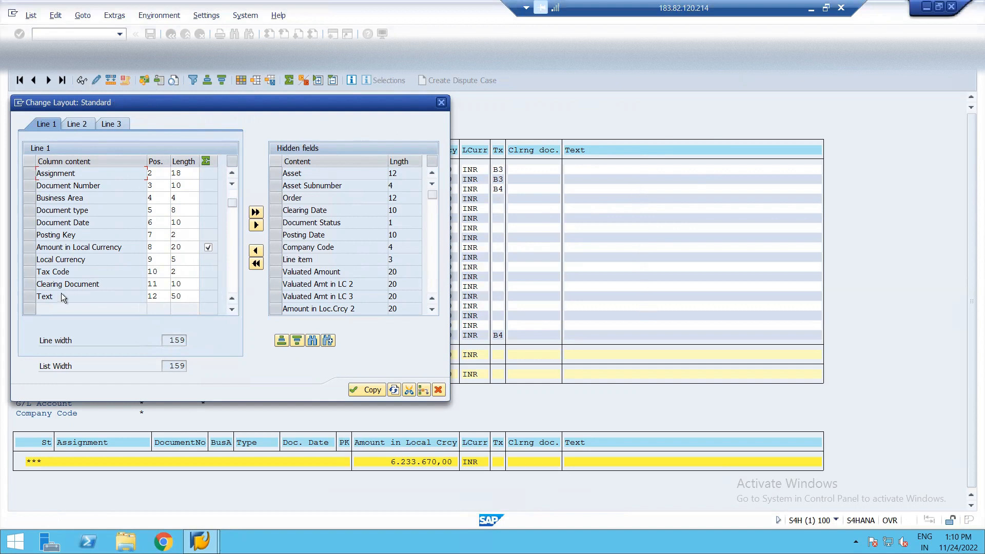
{"action": "left_click", "coordinate": [28, 298]}
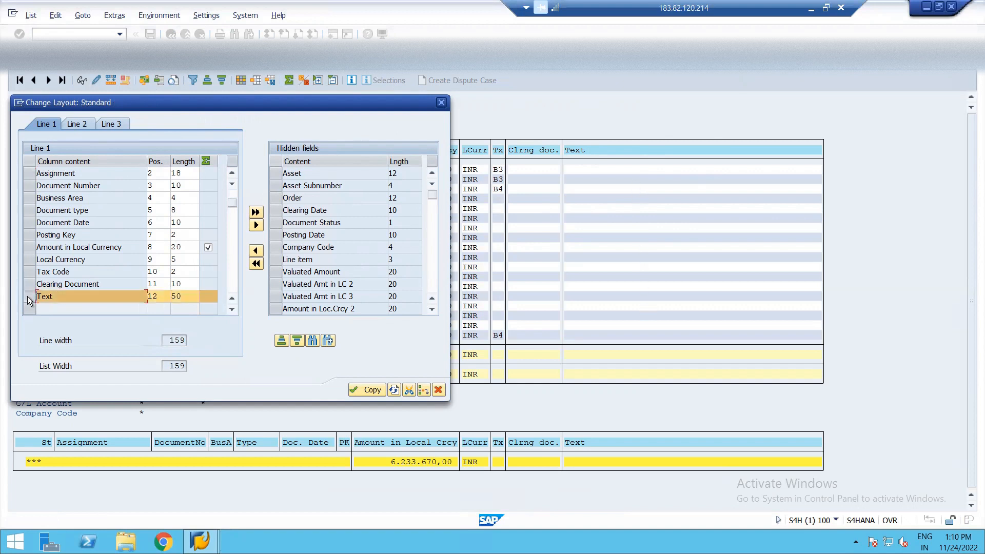
{"action": "left_click", "coordinate": [255, 225]}
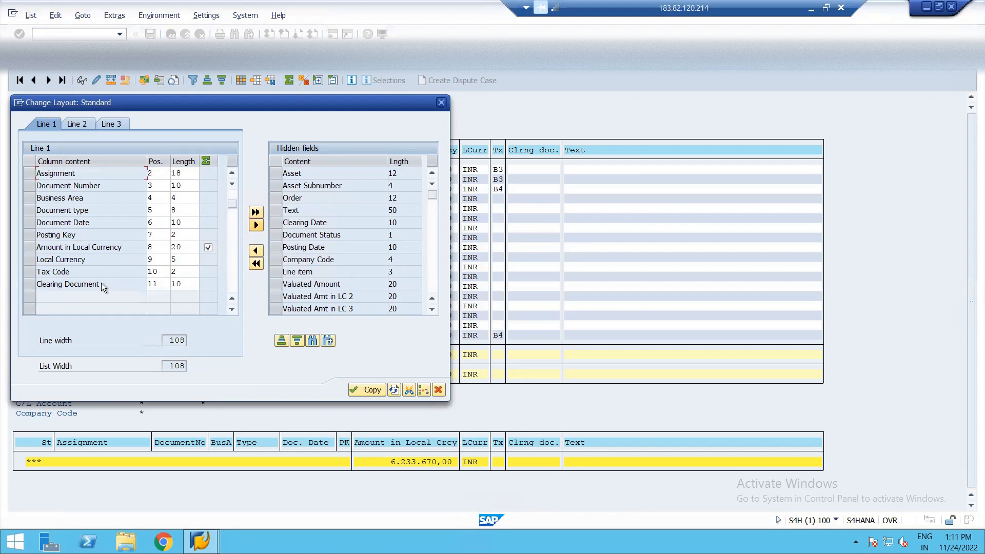
- Add the hidden fields Year/Month and Cost Center to the displayed columns and apply the layout to the list
{"action": "left_click", "coordinate": [431, 310]}
{"action": "left_click", "coordinate": [431, 309]}
{"action": "left_click", "coordinate": [432, 309]}
{"action": "left_click", "coordinate": [431, 310]}
{"action": "left_click", "coordinate": [431, 309]}
{"action": "left_click", "coordinate": [432, 309]}
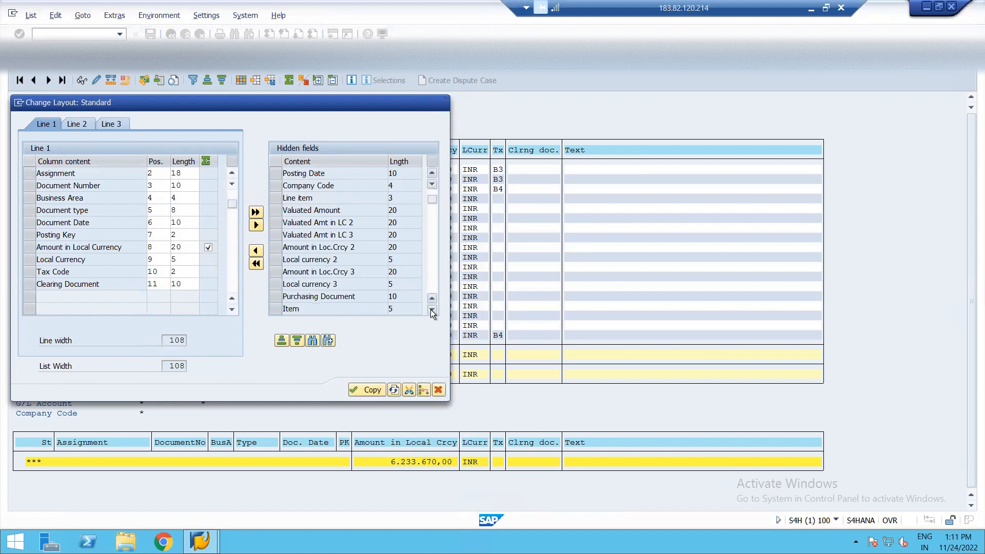
{"action": "left_click", "coordinate": [431, 309]}
{"action": "left_click", "coordinate": [431, 309]}
{"action": "left_click", "coordinate": [432, 310]}
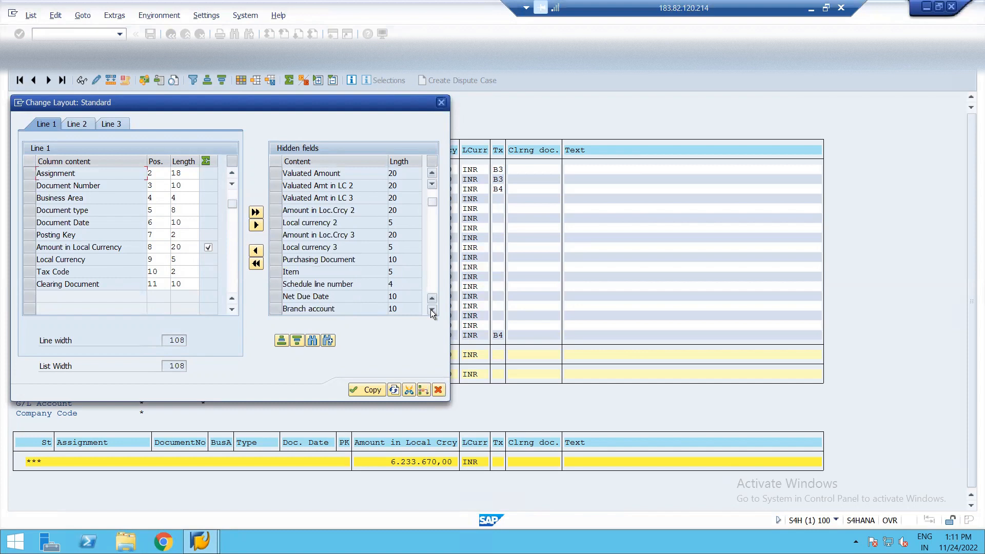
{"action": "left_click", "coordinate": [432, 309]}
{"action": "left_click", "coordinate": [431, 309]}
{"action": "left_click", "coordinate": [432, 309]}
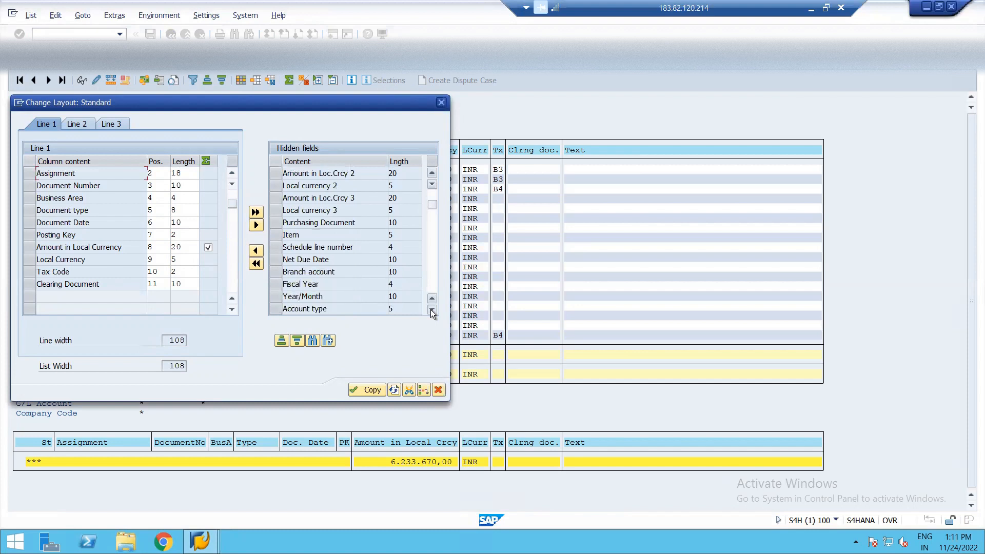
{"action": "left_click", "coordinate": [432, 309]}
{"action": "left_click", "coordinate": [431, 309]}
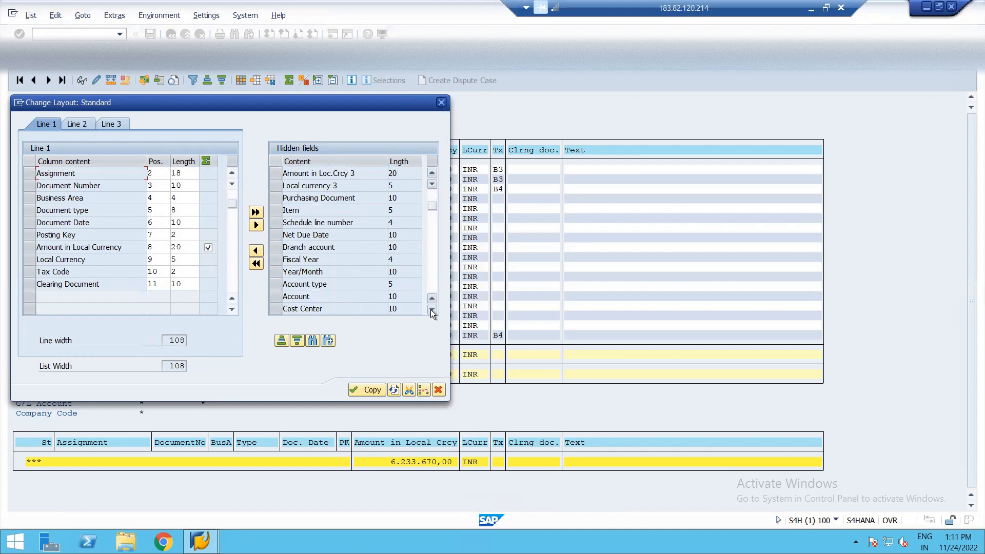
{"action": "left_click", "coordinate": [431, 309]}
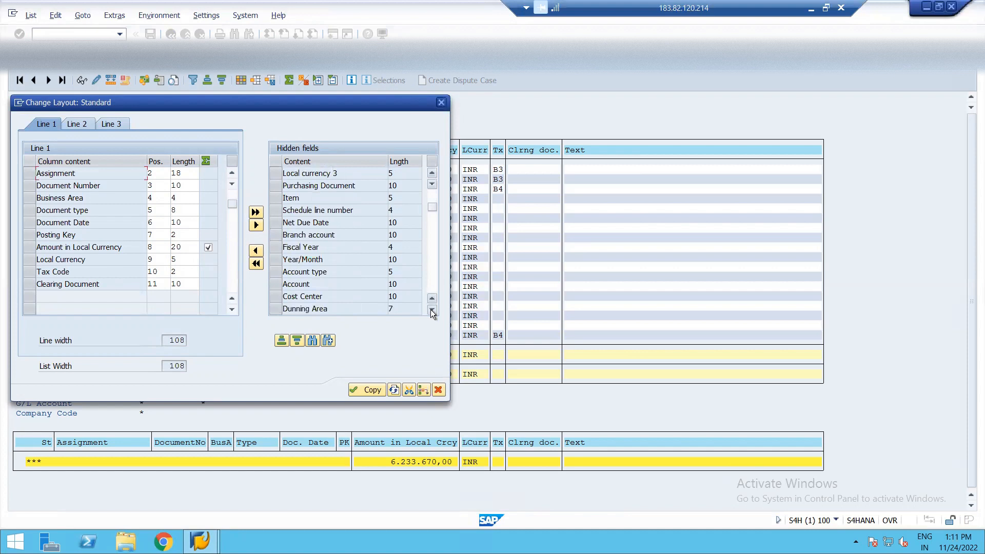
{"action": "left_click", "coordinate": [274, 296]}
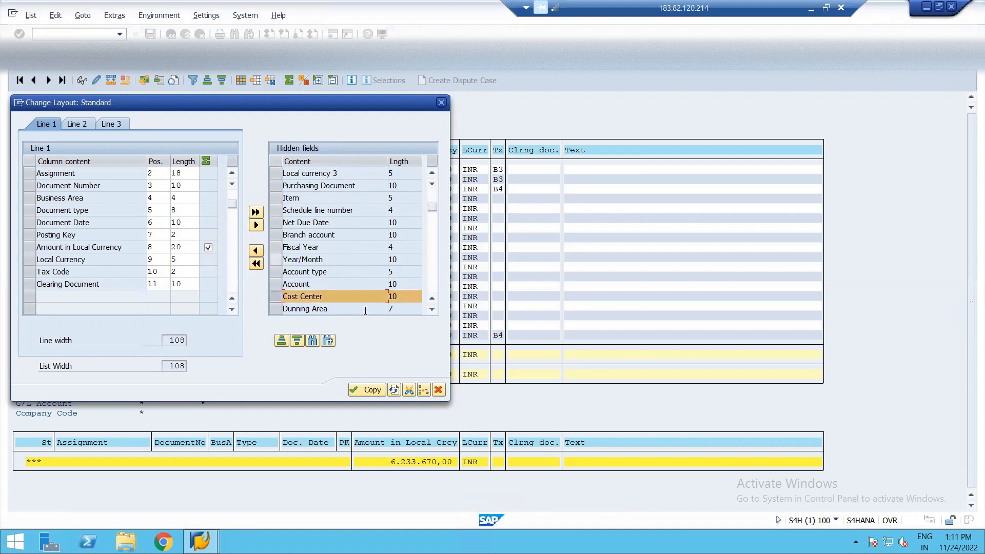
{"action": "left_click", "coordinate": [276, 259]}
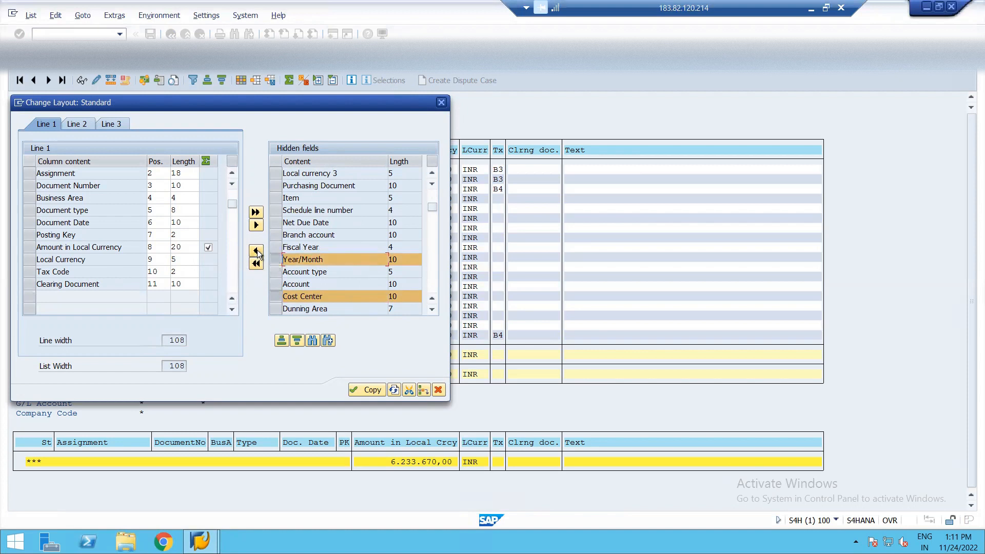
{"action": "left_click", "coordinate": [257, 252]}
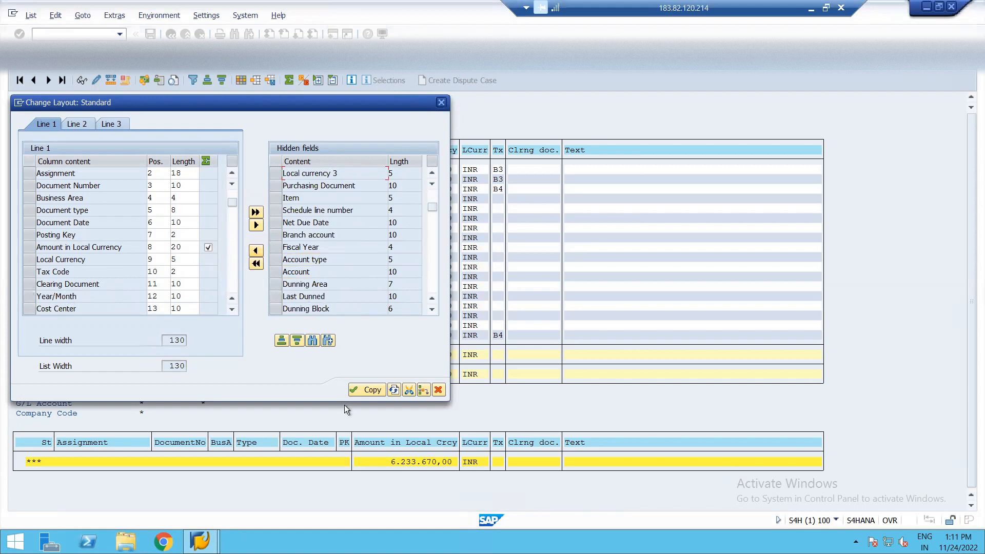
{"action": "left_click", "coordinate": [366, 390]}
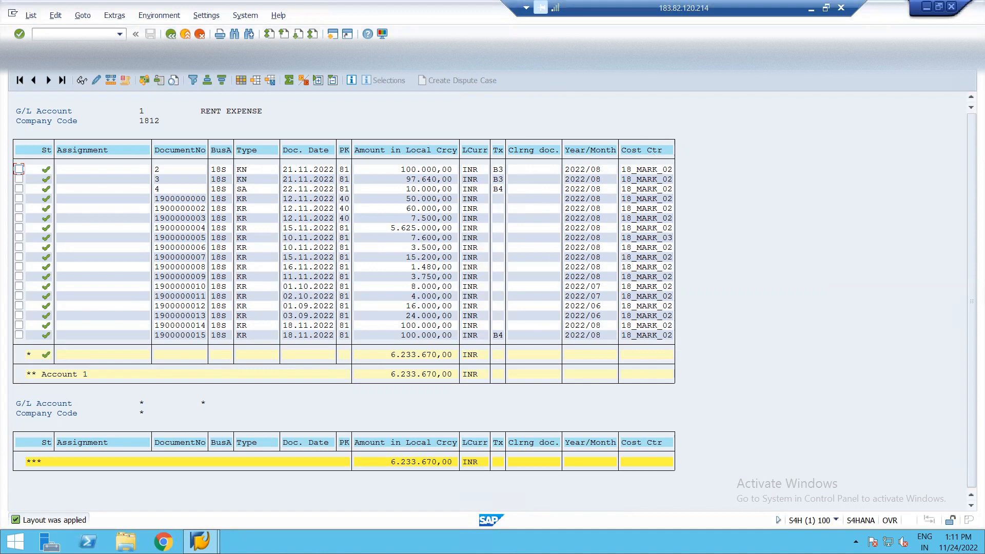
- Rerun the line item selection for the G/L account and move the Text column to the hidden fields of the list's layout
{"action": "left_click", "coordinate": [171, 34]}
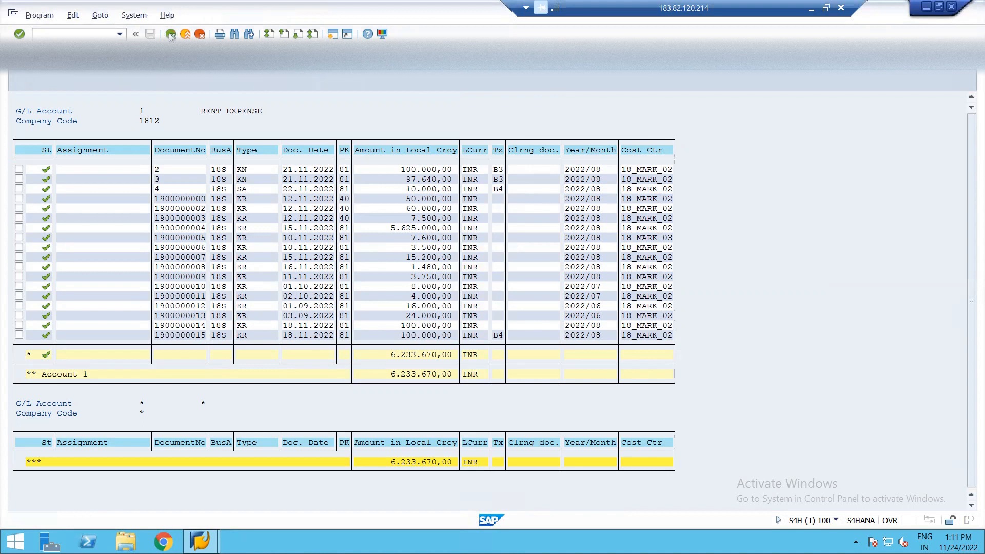
{"action": "left_click", "coordinate": [18, 81]}
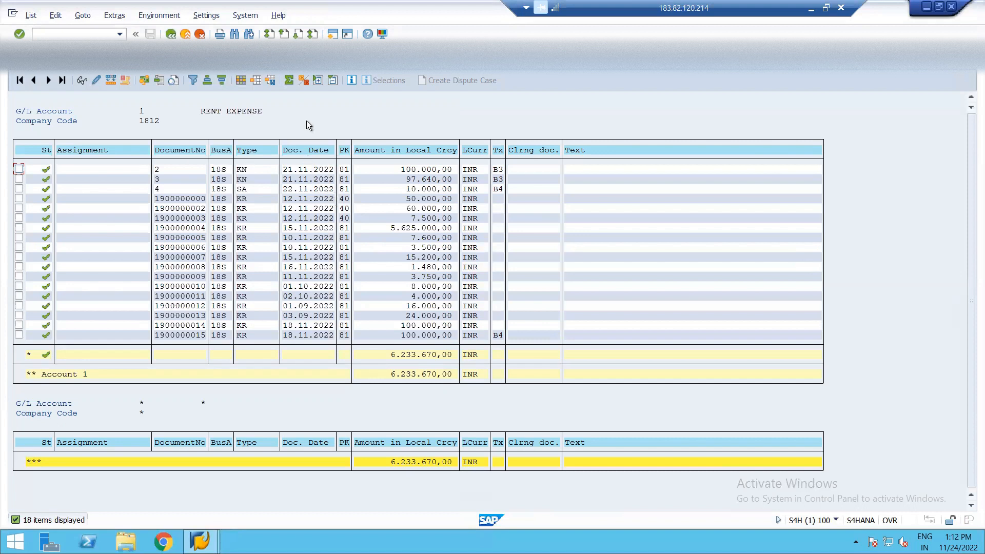
{"action": "left_click", "coordinate": [241, 80]}
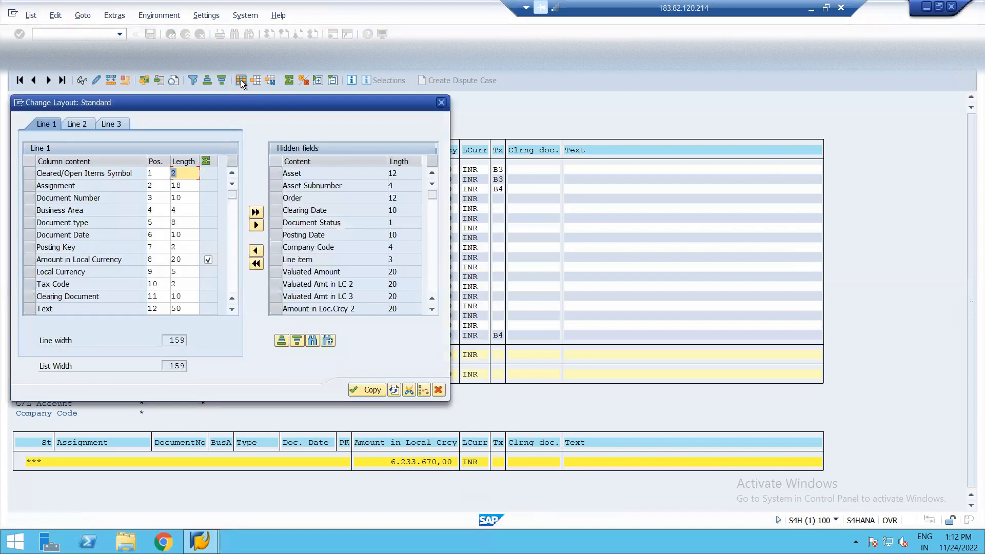
{"action": "left_click", "coordinate": [232, 309]}
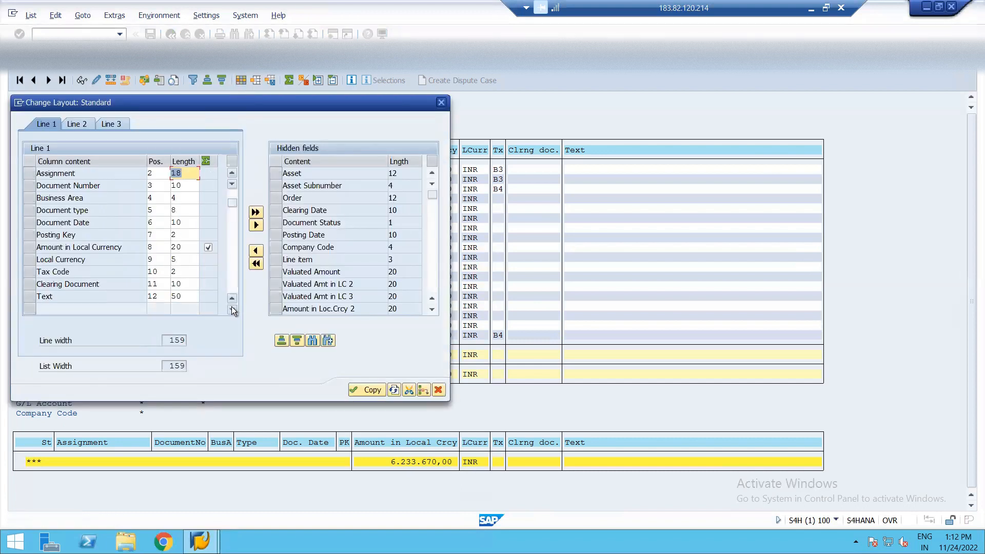
{"action": "left_click", "coordinate": [26, 297]}
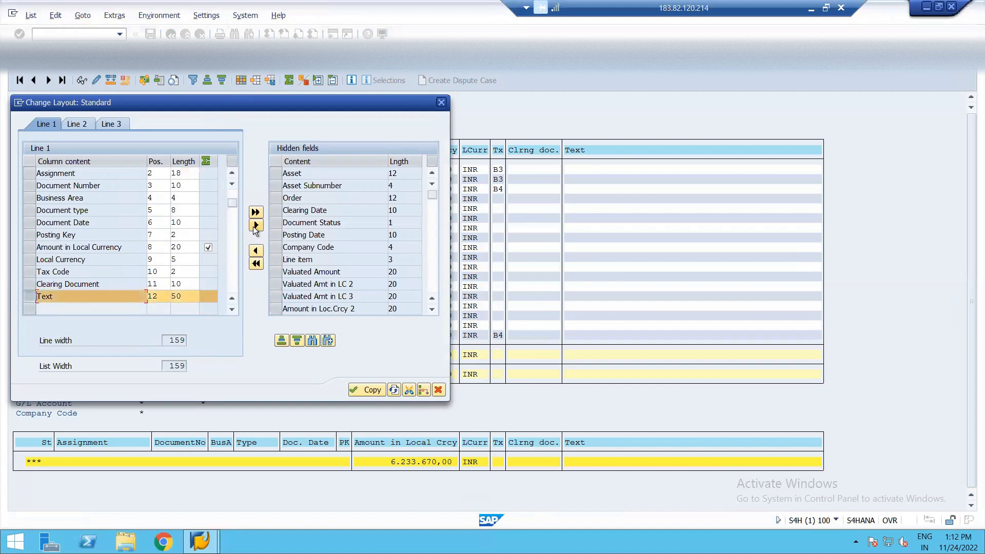
{"action": "left_click", "coordinate": [255, 226]}
- Find the hidden fields Cost Center and Profit Center, add both to the displayed columns and apply the layout to the list
{"action": "scroll", "coordinate": [429, 291], "scroll_direction": "down", "scroll_amount": 5}
{"action": "scroll", "coordinate": [429, 291], "scroll_direction": "down", "scroll_amount": 4}
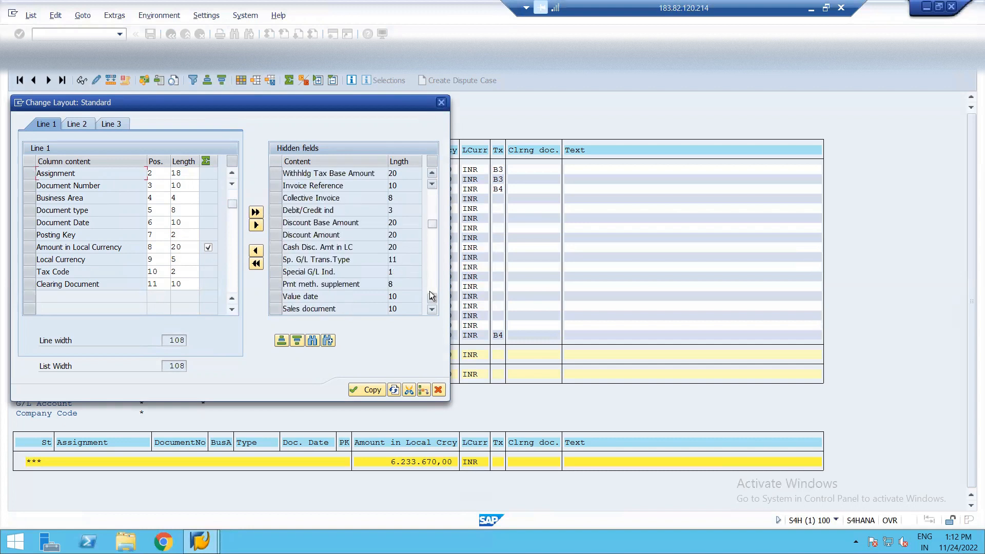
{"action": "left_click", "coordinate": [432, 173]}
{"action": "left_click", "coordinate": [432, 175]}
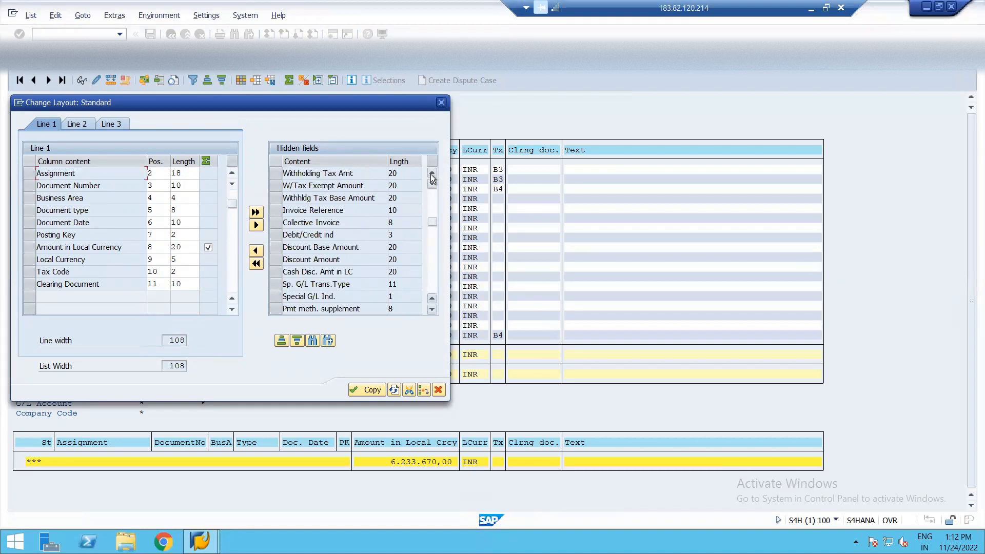
{"action": "left_click", "coordinate": [431, 278]}
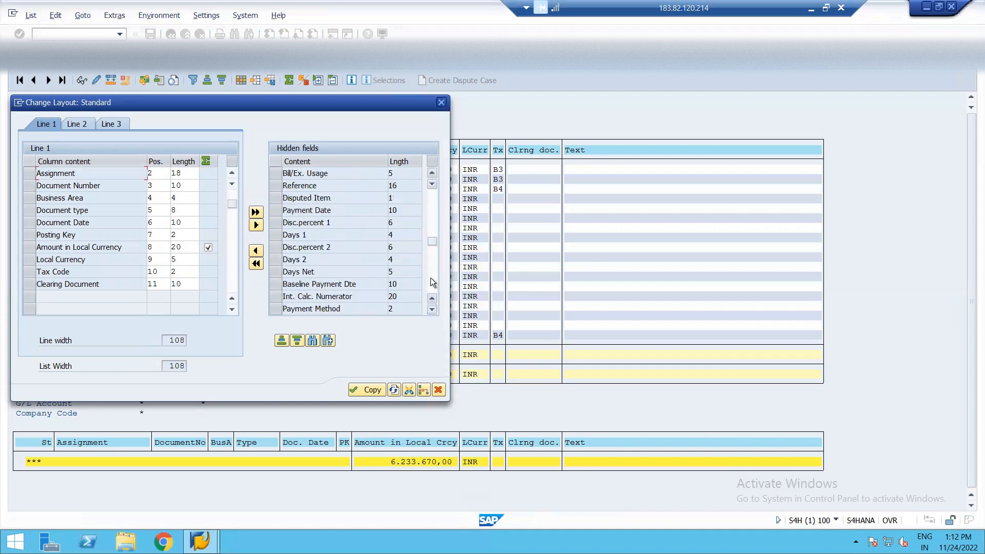
{"action": "left_click", "coordinate": [430, 286]}
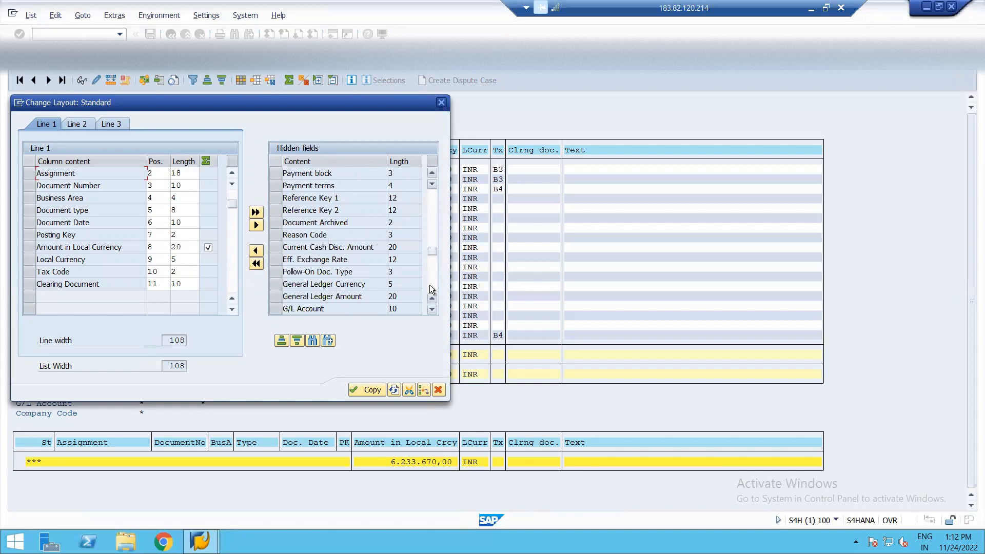
{"action": "left_click", "coordinate": [431, 286]}
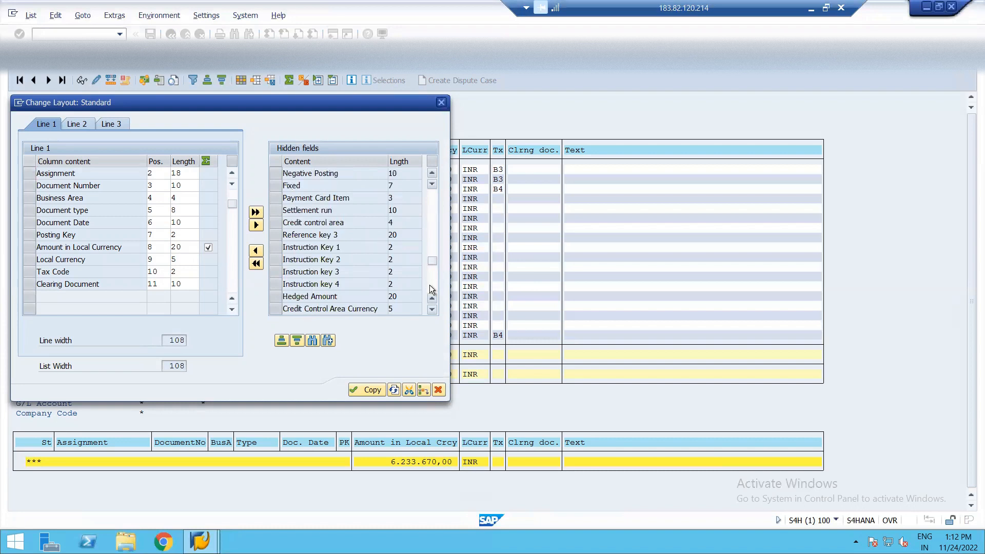
{"action": "left_click", "coordinate": [429, 284]}
{"action": "left_click", "coordinate": [430, 284]}
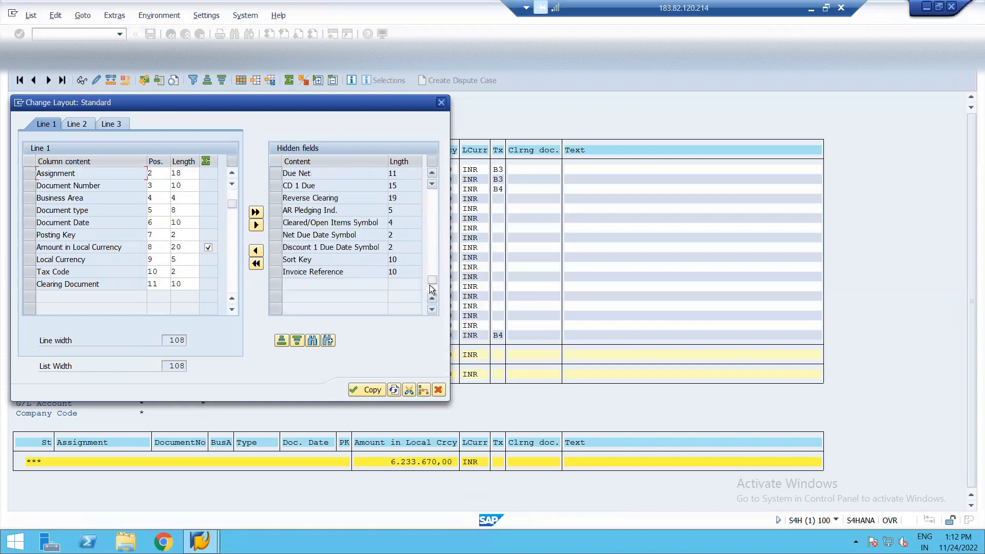
{"action": "left_click", "coordinate": [432, 173]}
{"action": "left_click", "coordinate": [432, 174]}
{"action": "left_click", "coordinate": [432, 174]}
{"action": "left_click", "coordinate": [432, 174]}
{"action": "left_click", "coordinate": [432, 173]}
{"action": "left_click", "coordinate": [432, 174]}
{"action": "left_click", "coordinate": [432, 174]}
{"action": "left_click", "coordinate": [432, 173]}
{"action": "left_click", "coordinate": [432, 174]}
{"action": "left_click", "coordinate": [432, 173]}
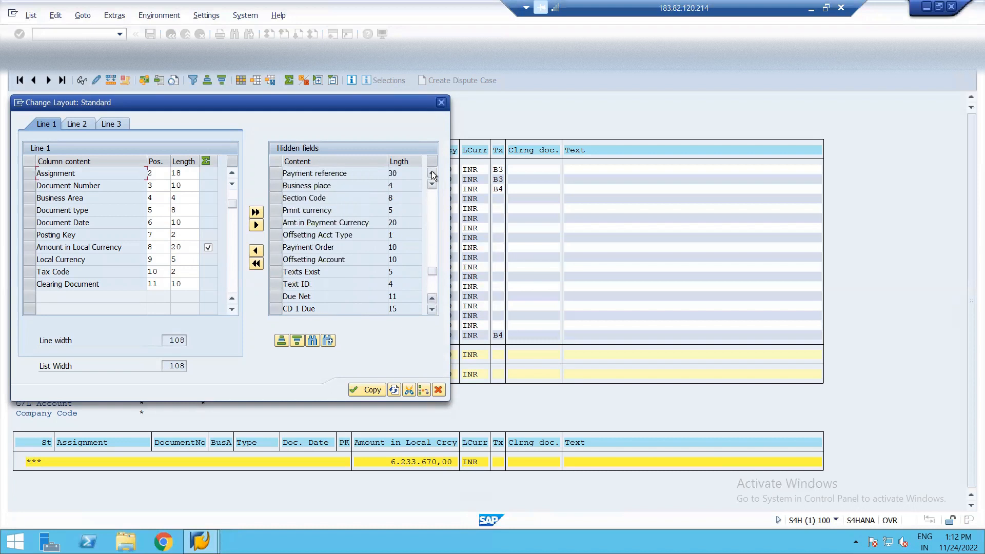
{"action": "left_click", "coordinate": [432, 174]}
{"action": "left_click", "coordinate": [432, 174]}
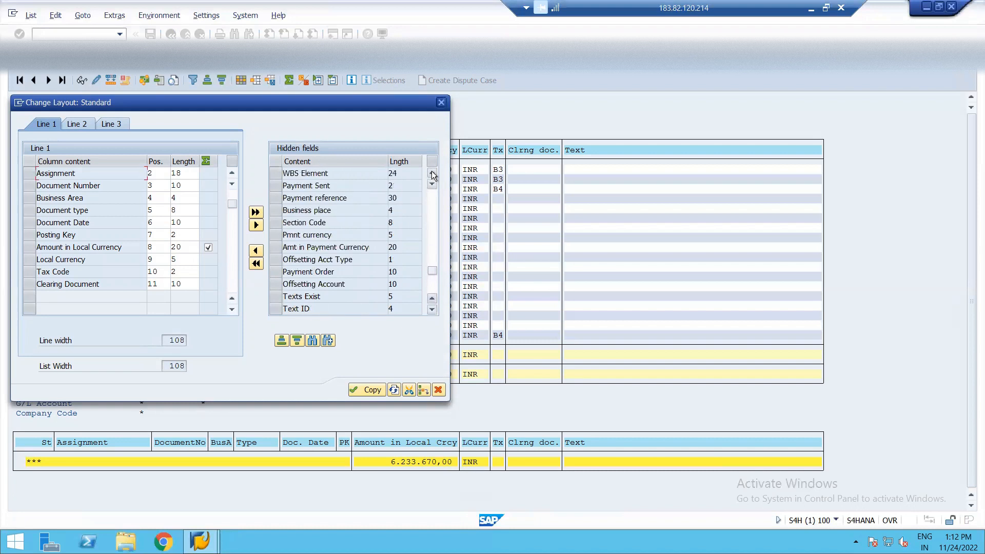
{"action": "left_click", "coordinate": [432, 173]}
{"action": "left_click", "coordinate": [432, 173]}
{"action": "left_click", "coordinate": [432, 174]}
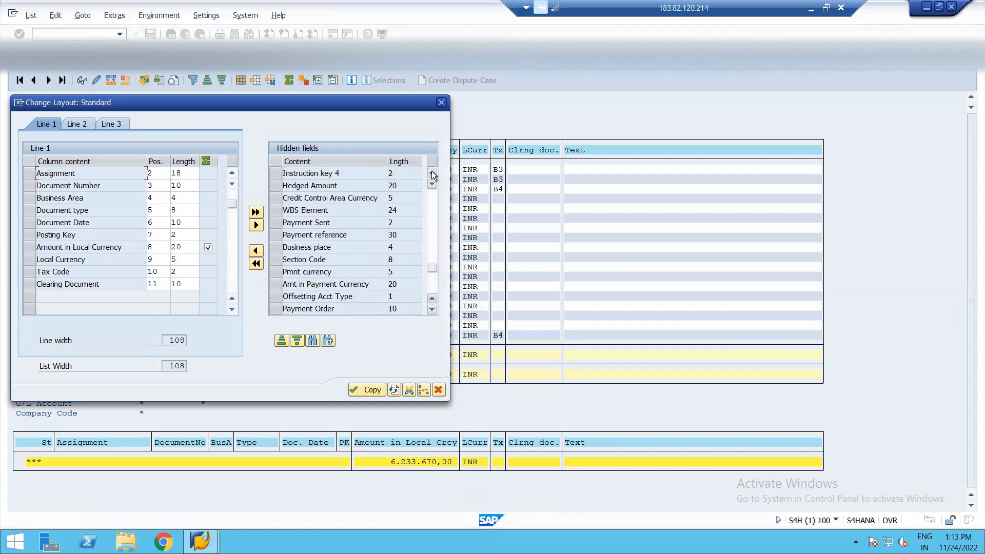
{"action": "left_click", "coordinate": [432, 174]}
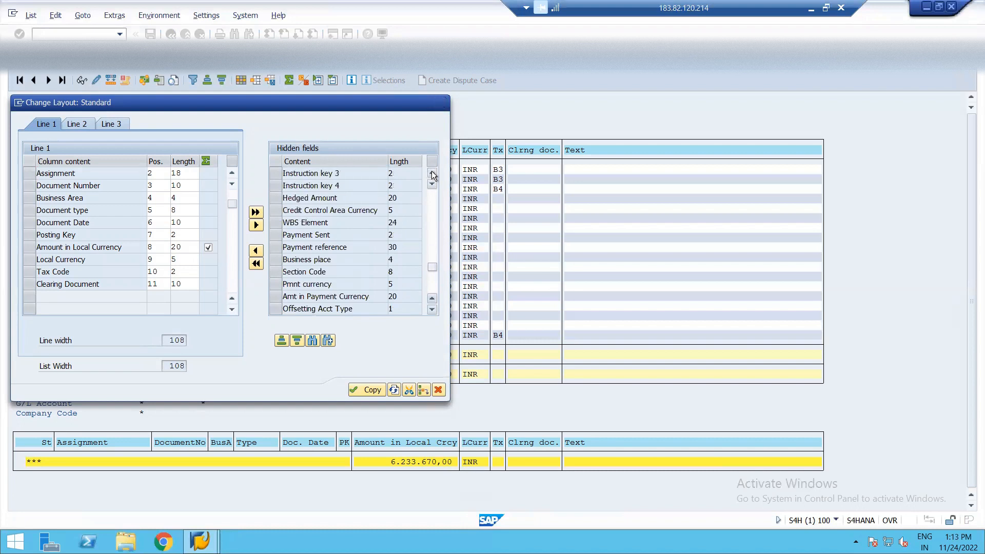
{"action": "left_click", "coordinate": [432, 173]}
{"action": "left_click", "coordinate": [432, 173]}
{"action": "left_click", "coordinate": [432, 173]}
{"action": "left_click", "coordinate": [432, 173]}
{"action": "left_click", "coordinate": [431, 174]}
{"action": "left_click", "coordinate": [432, 174]}
{"action": "left_click", "coordinate": [432, 173]}
{"action": "left_click", "coordinate": [432, 173]}
{"action": "left_click", "coordinate": [432, 173]}
{"action": "left_click", "coordinate": [432, 173]}
{"action": "left_click", "coordinate": [432, 173]}
{"action": "left_click", "coordinate": [432, 173]}
{"action": "left_click", "coordinate": [432, 173]}
{"action": "left_click", "coordinate": [432, 173]}
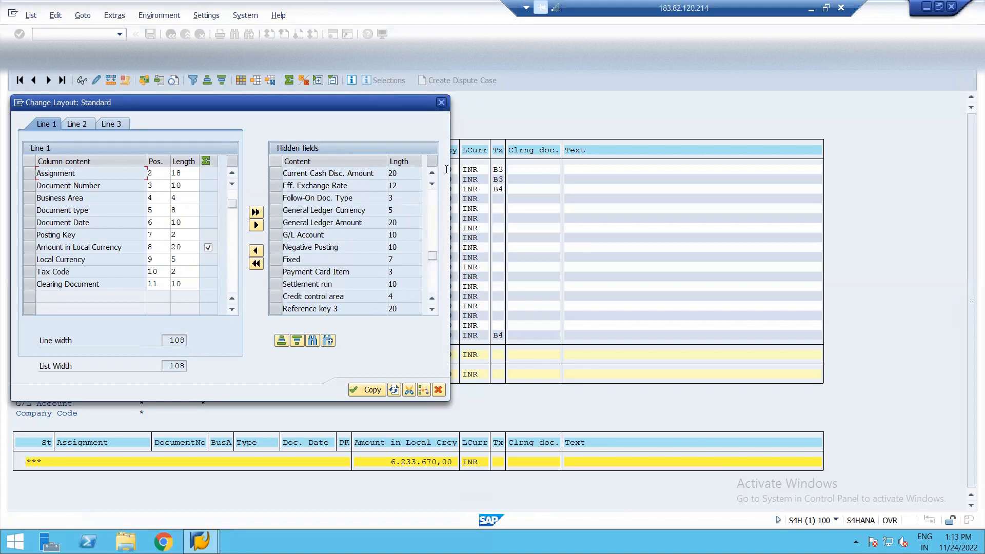
{"action": "left_click", "coordinate": [432, 173]}
{"action": "left_click", "coordinate": [432, 174]}
{"action": "left_click", "coordinate": [432, 173]}
{"action": "left_click", "coordinate": [432, 173]}
{"action": "left_click", "coordinate": [431, 173]}
{"action": "left_click", "coordinate": [432, 174]}
{"action": "left_click", "coordinate": [432, 173]}
{"action": "left_click", "coordinate": [432, 174]}
{"action": "left_click", "coordinate": [432, 174]}
{"action": "left_click", "coordinate": [432, 174]}
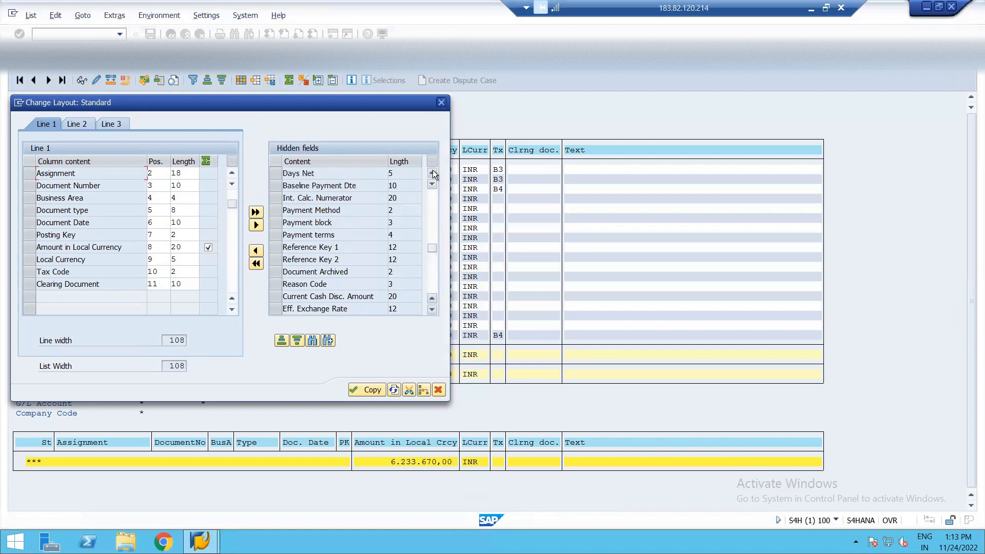
{"action": "left_click", "coordinate": [432, 173]}
{"action": "left_click", "coordinate": [432, 174]}
{"action": "left_click", "coordinate": [432, 174]}
{"action": "left_click", "coordinate": [432, 173]}
{"action": "left_click", "coordinate": [432, 173]}
{"action": "left_click", "coordinate": [433, 198]}
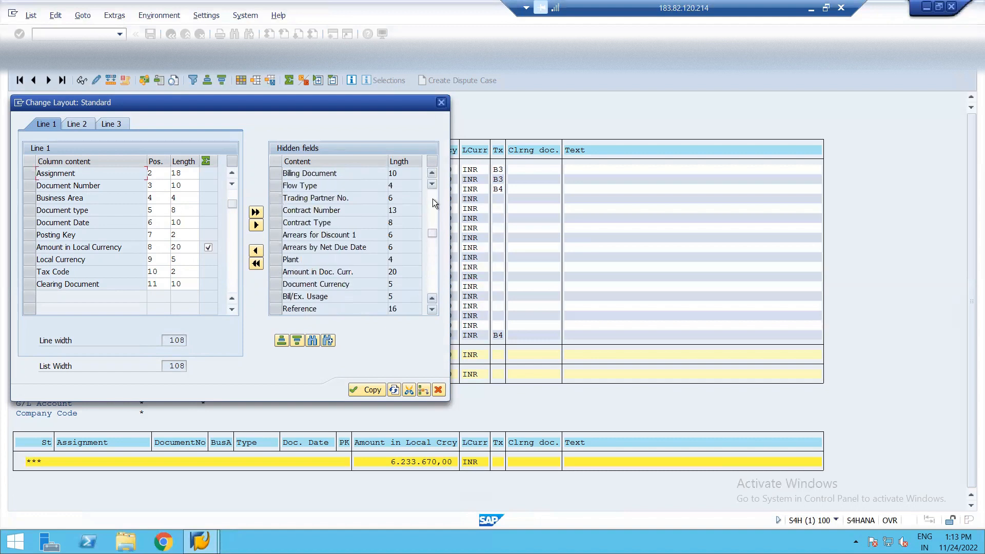
{"action": "left_click", "coordinate": [432, 198]}
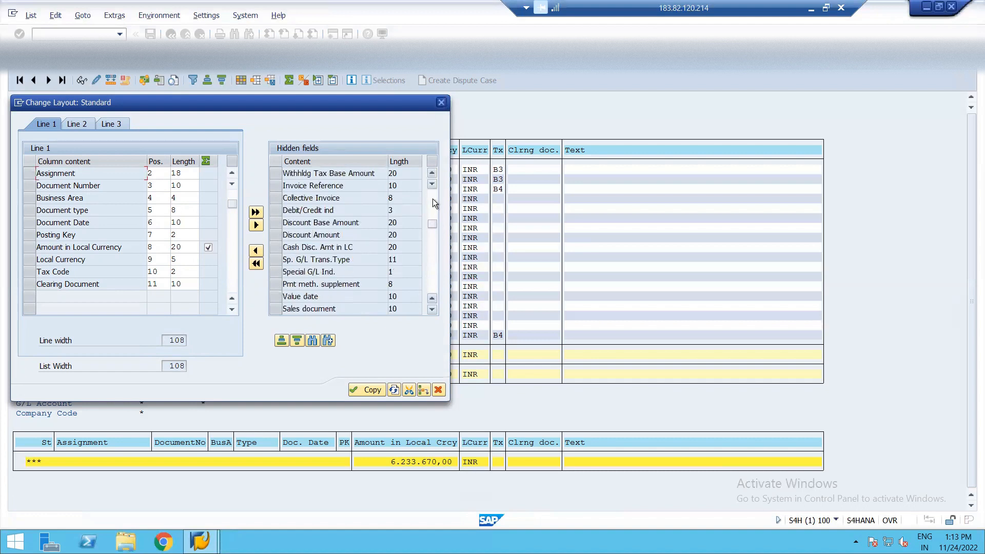
{"action": "left_click", "coordinate": [432, 202]}
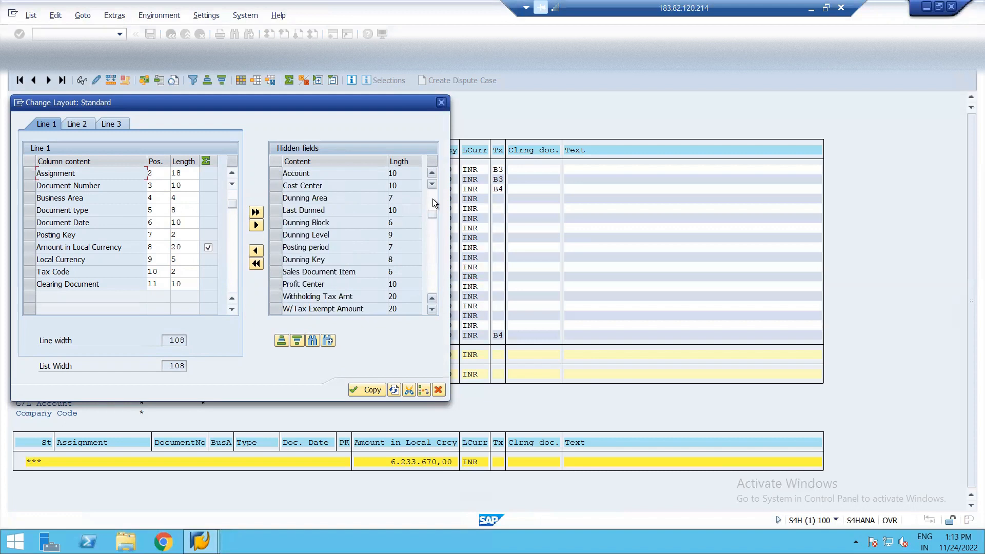
{"action": "left_click", "coordinate": [272, 186]}
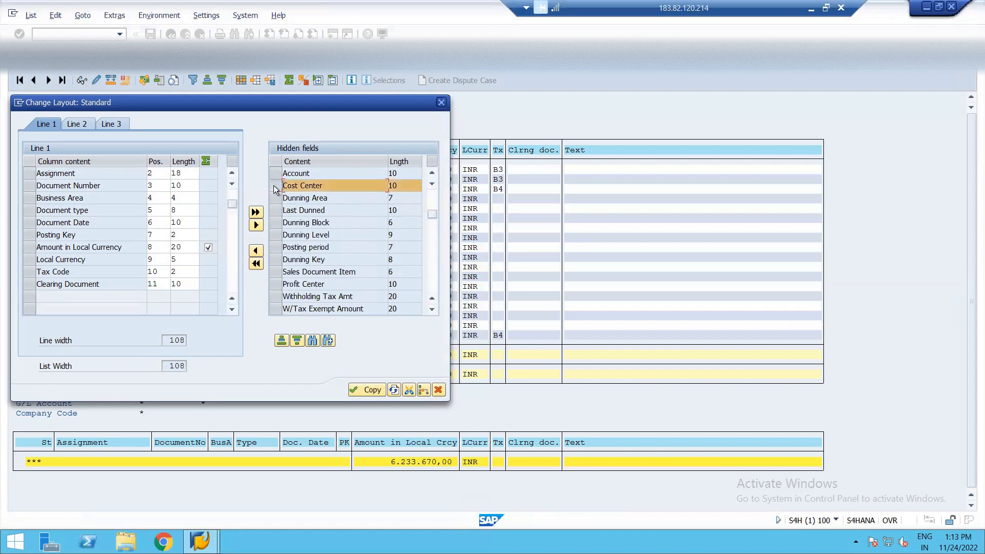
{"action": "left_click", "coordinate": [276, 285]}
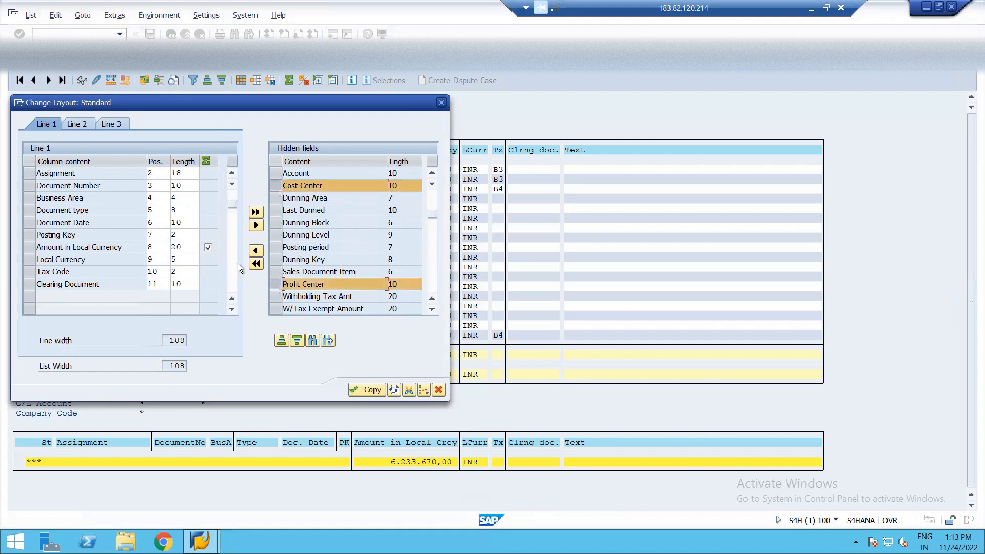
{"action": "left_click", "coordinate": [255, 252]}
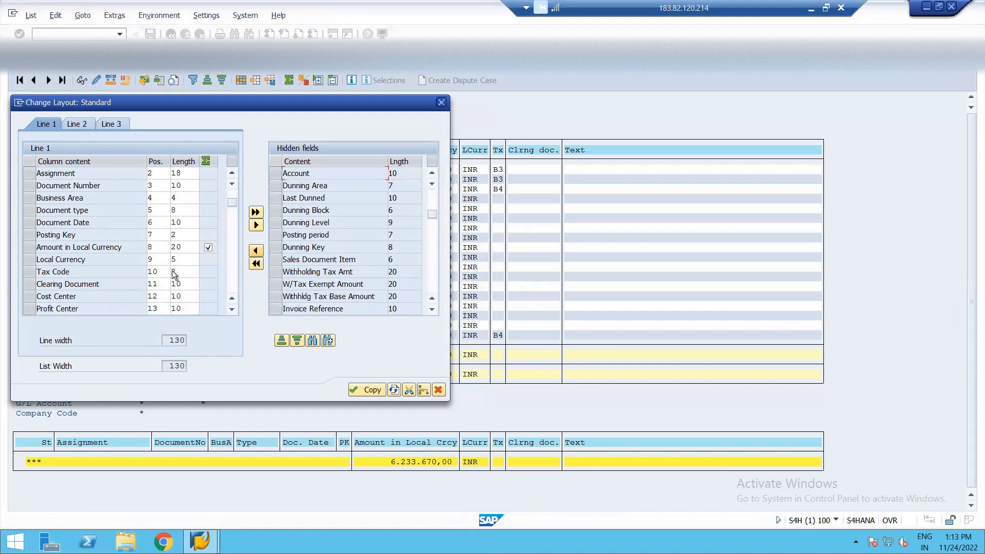
{"action": "left_click", "coordinate": [365, 390]}
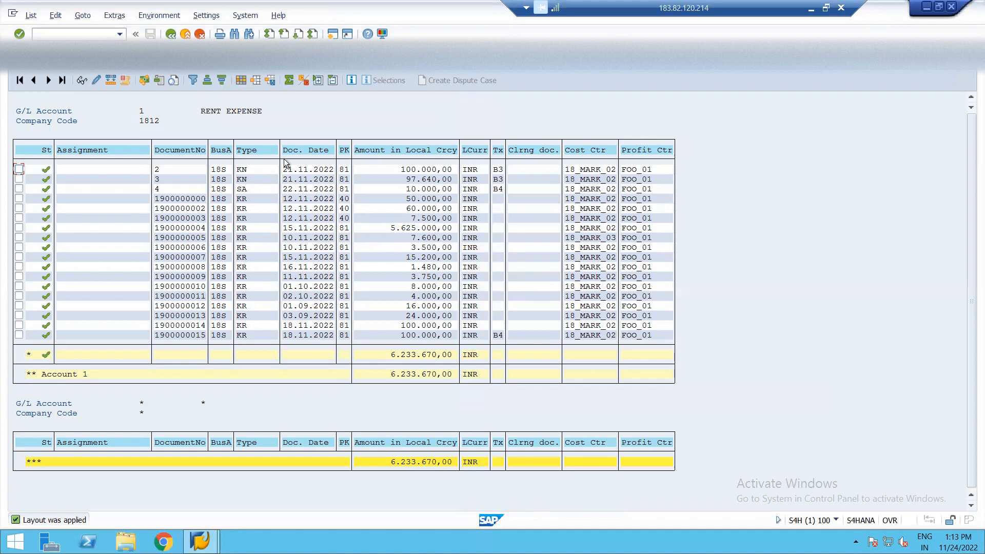
- Save the current list layout under the name /1812
{"action": "left_click", "coordinate": [271, 80]}
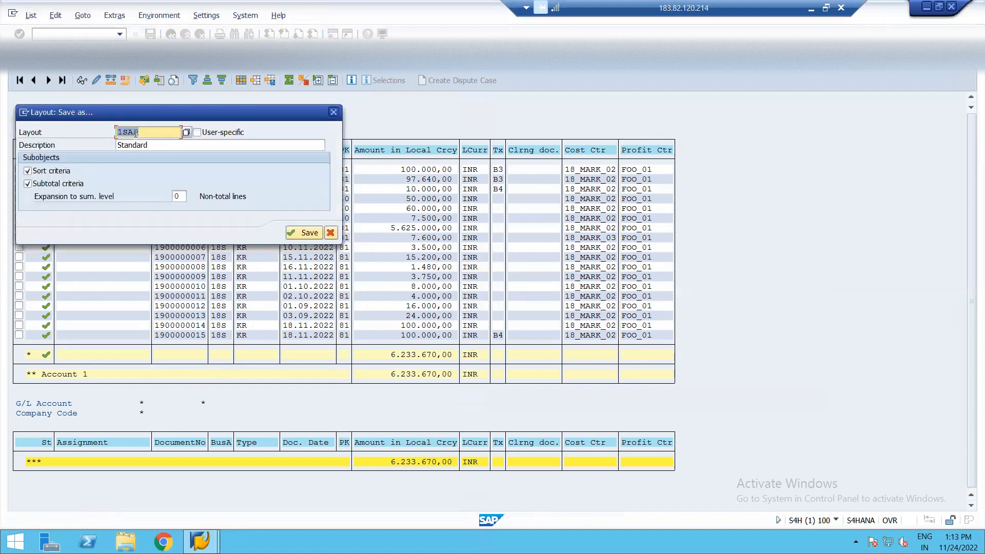
{"action": "type", "text": "/1812"}
{"action": "left_click", "coordinate": [299, 232]}
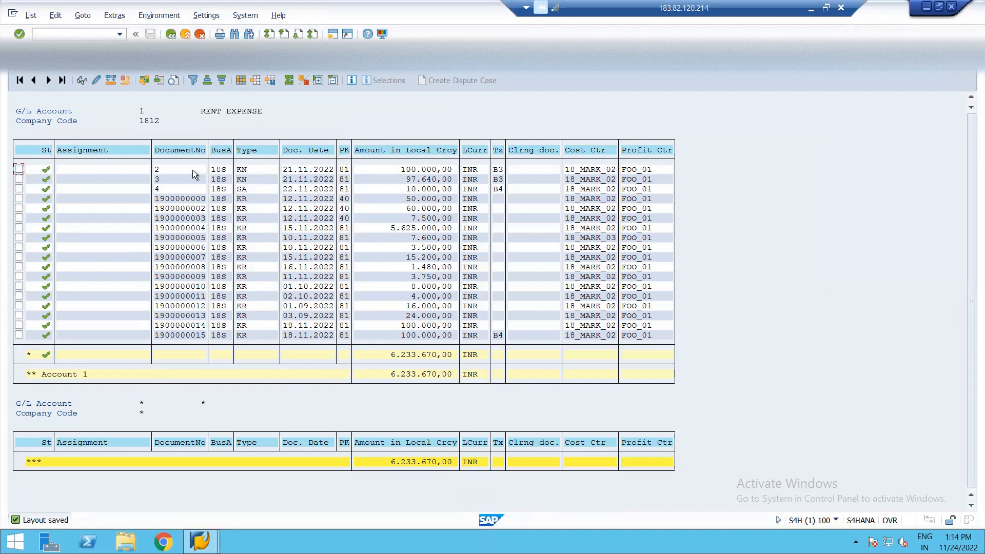
- Return to the selection screen, choose the saved layout /1812 for the list output and display the line items
{"action": "left_click", "coordinate": [172, 35]}
{"action": "left_click", "coordinate": [171, 34]}
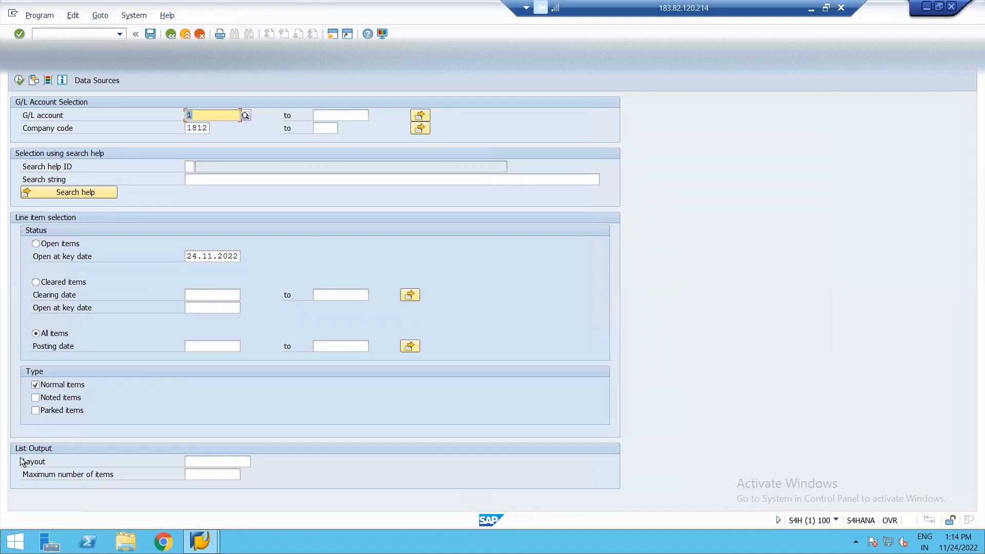
{"action": "left_click", "coordinate": [209, 461]}
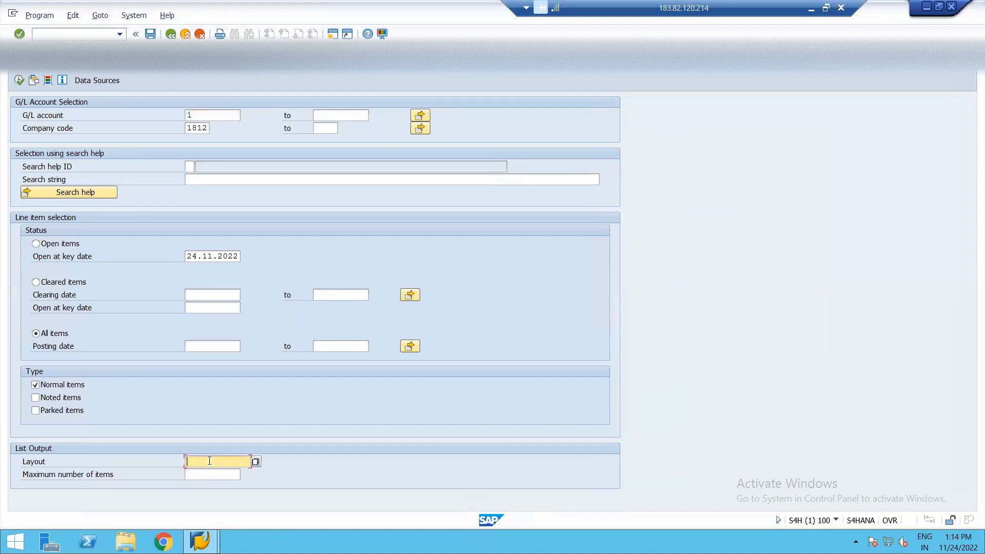
{"action": "left_click", "coordinate": [256, 461]}
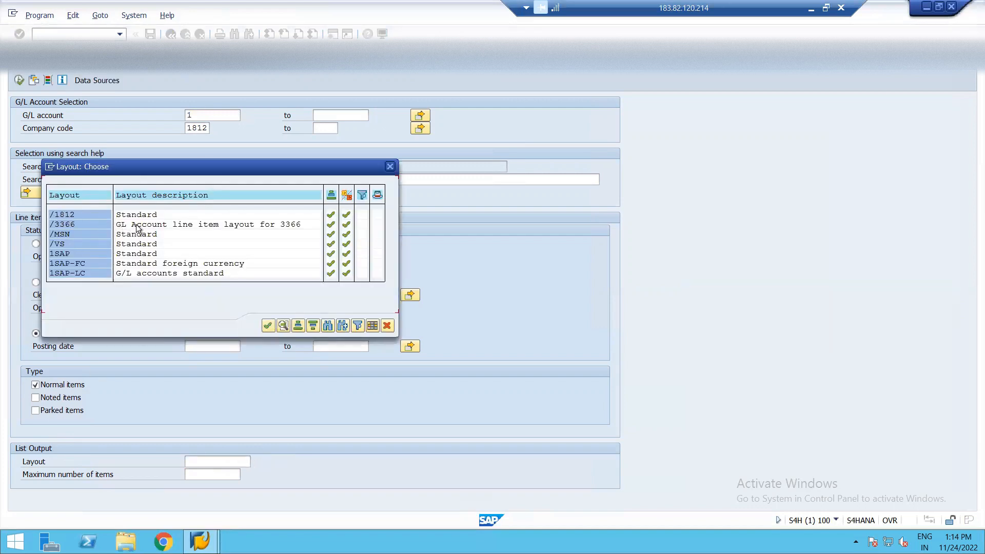
{"action": "double_click", "coordinate": [64, 215]}
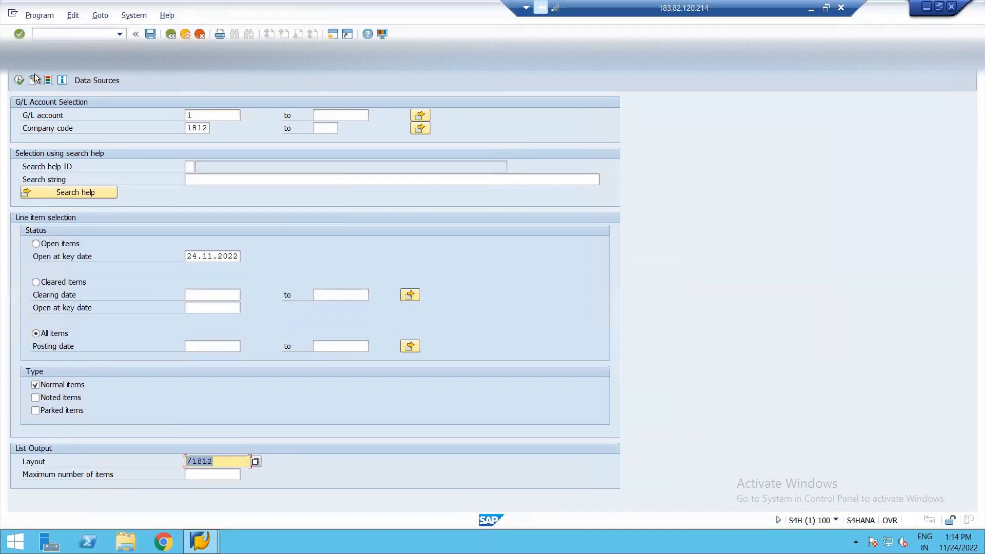
{"action": "left_click", "coordinate": [20, 80]}
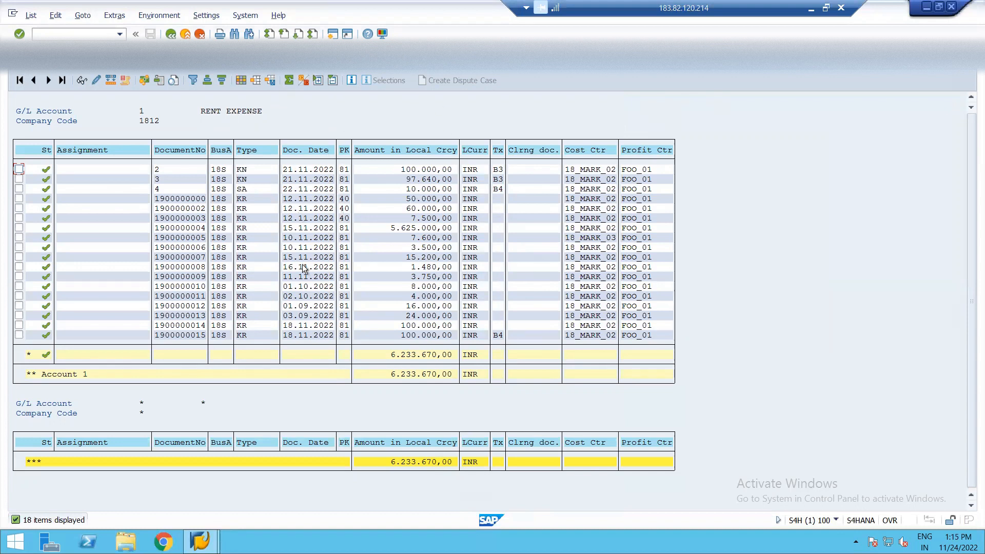
- Subtotal the line item list by the Doc. Date column
{"action": "left_click", "coordinate": [309, 151]}
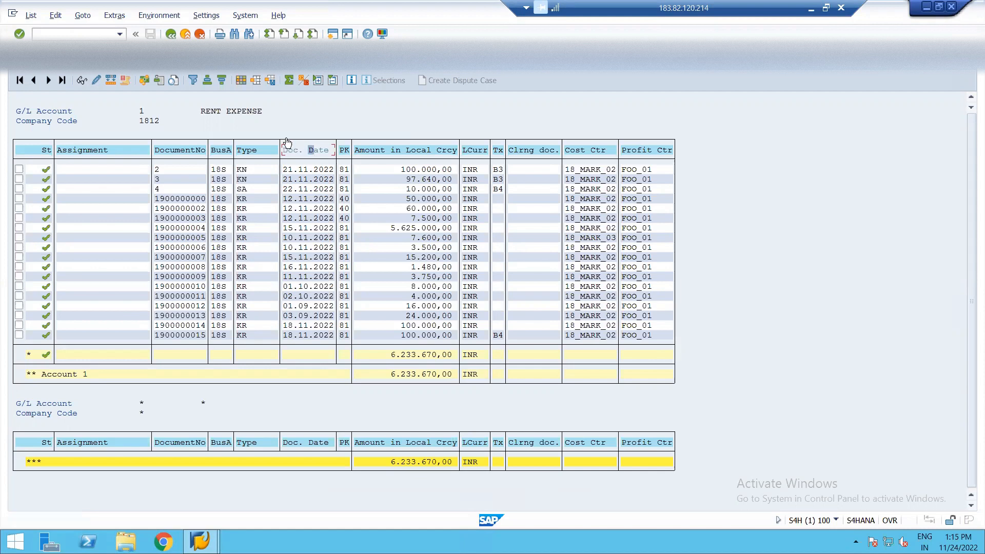
{"action": "left_click", "coordinate": [301, 81]}
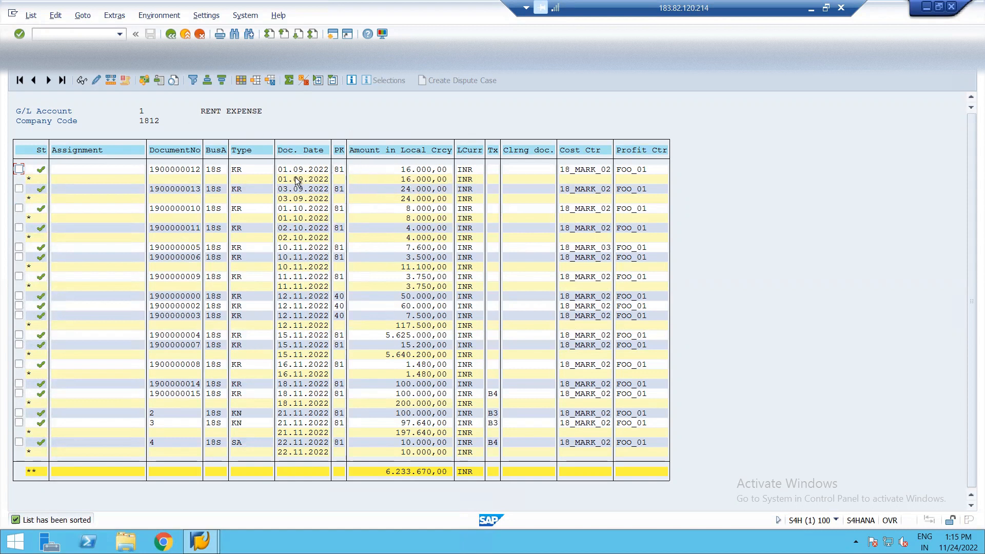
{"action": "left_click", "coordinate": [31, 16]}
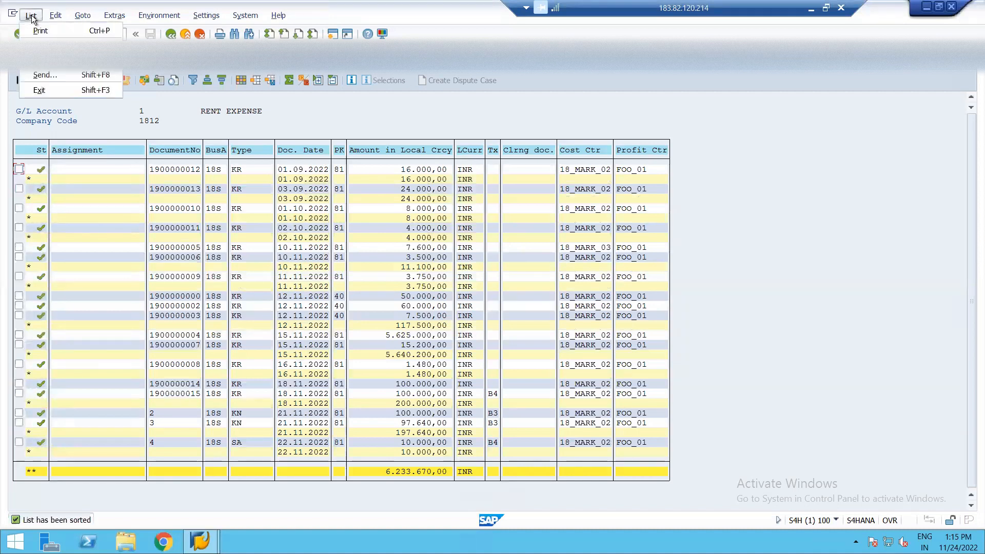
{"action": "left_click", "coordinate": [266, 121]}
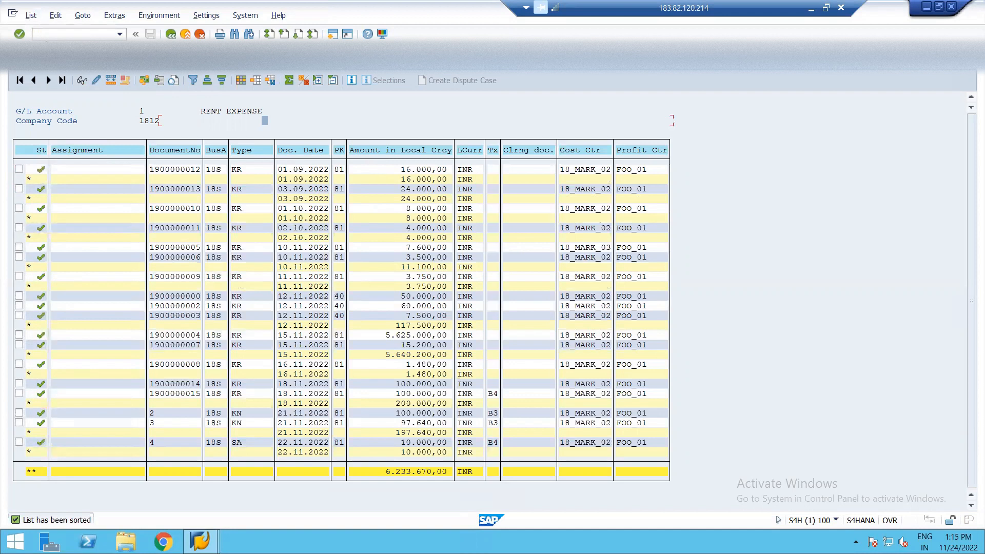
- Start exporting the line item list to a spreadsheet, choosing the Excel (in MHTML Format) option
{"action": "left_click", "coordinate": [32, 16]}
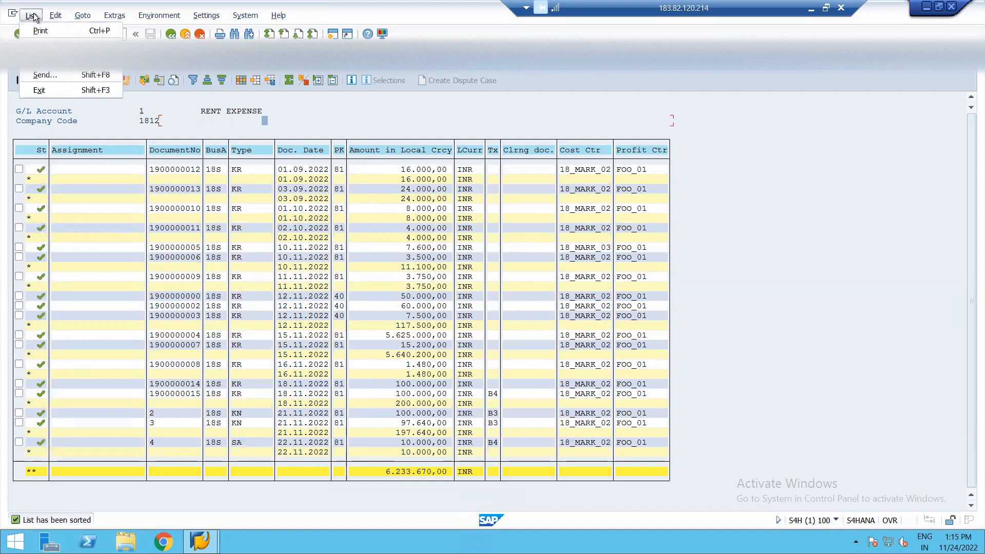
{"action": "mouse_move", "coordinate": [44, 70]}
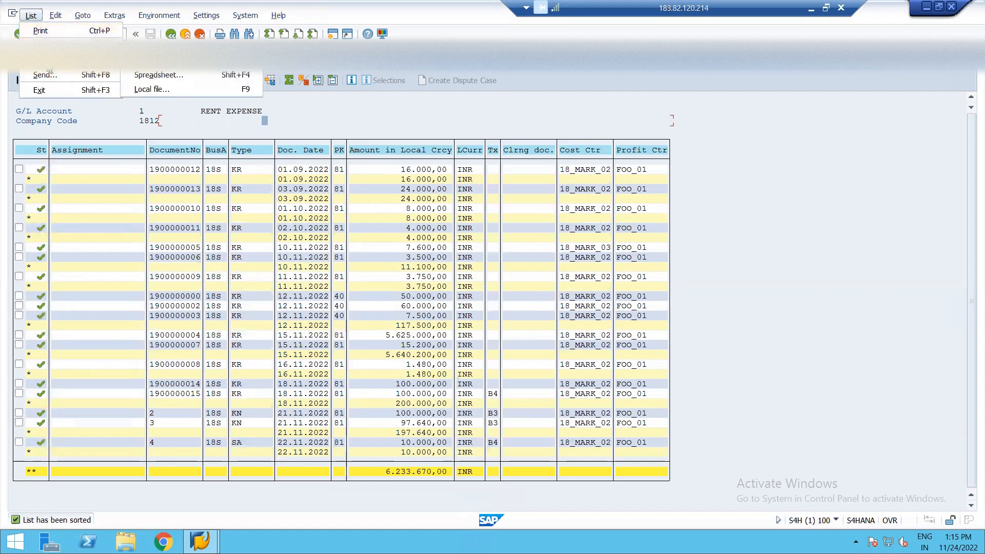
{"action": "left_click", "coordinate": [165, 76]}
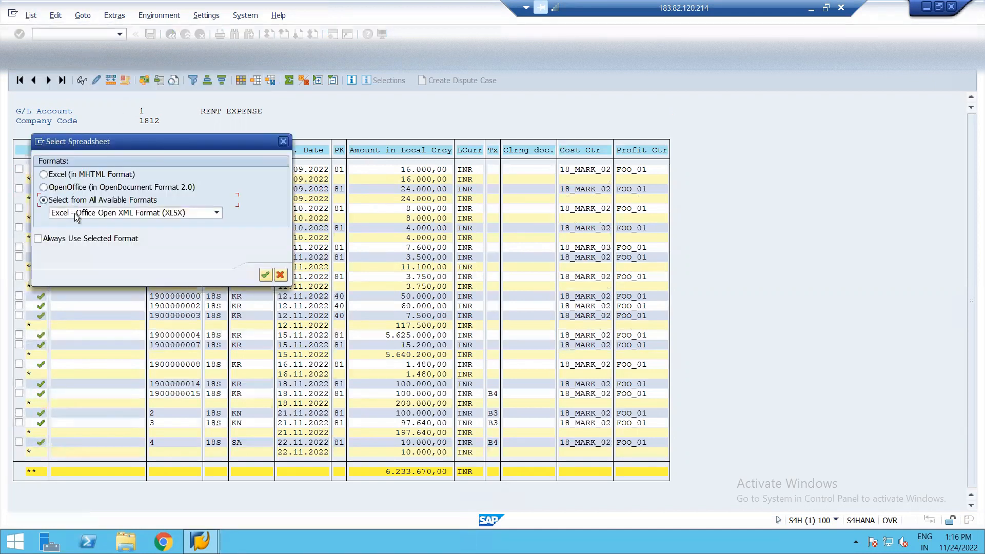
{"action": "left_click", "coordinate": [44, 175]}
{"action": "left_click", "coordinate": [265, 275]}
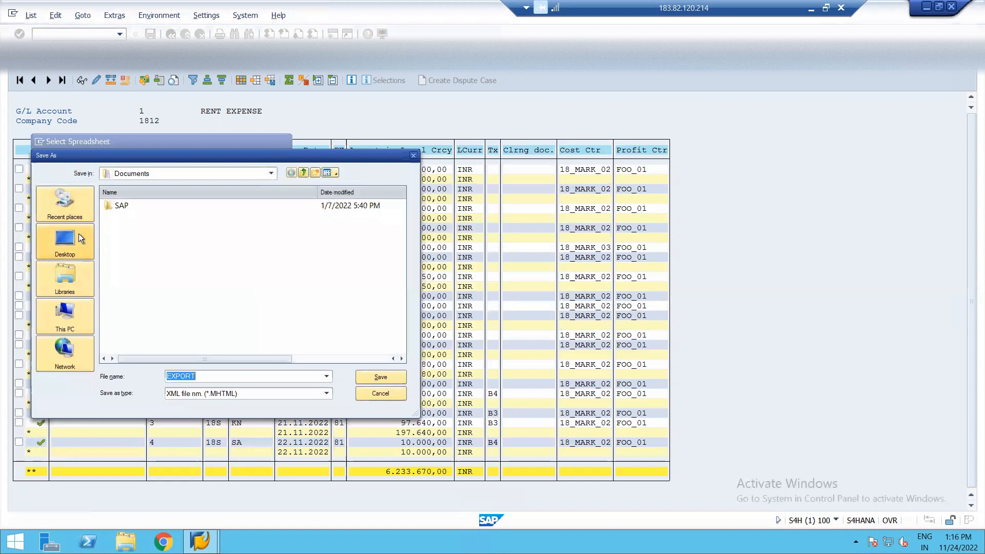
- Save the exported list as EXPORT on the Desktop, allowing the file's creation but denying the launch of Excel
{"action": "left_click", "coordinate": [79, 233]}
{"action": "left_click", "coordinate": [383, 374]}
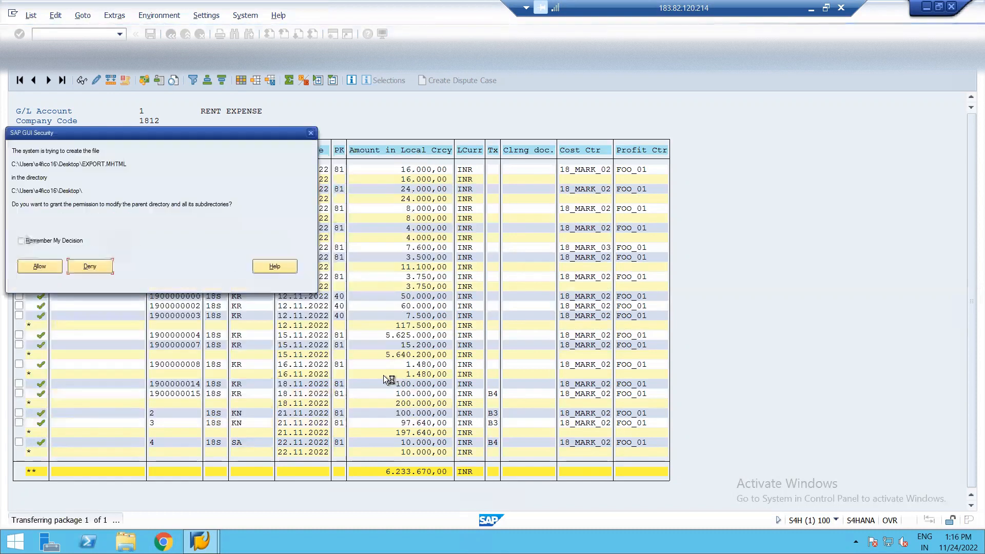
{"action": "left_click", "coordinate": [39, 266]}
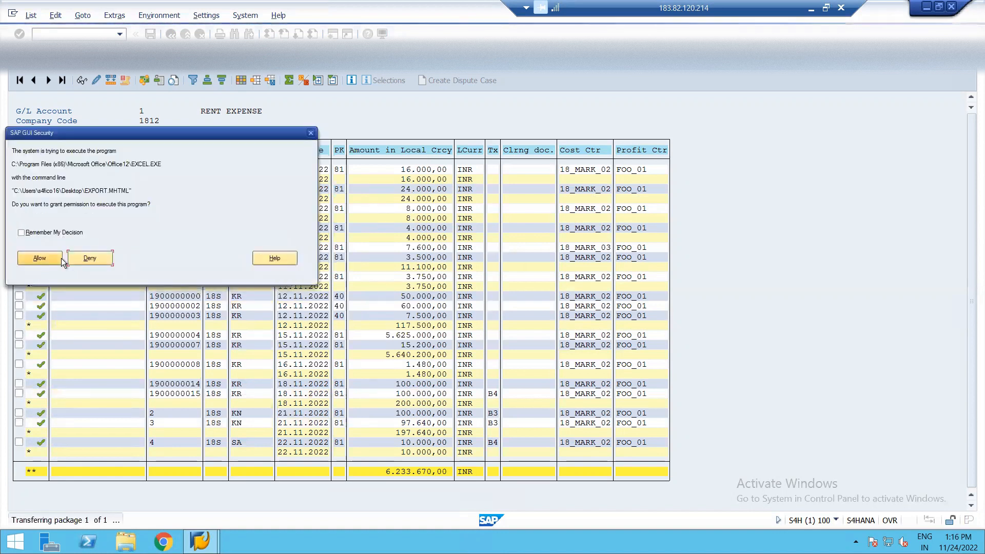
{"action": "left_click", "coordinate": [75, 257]}
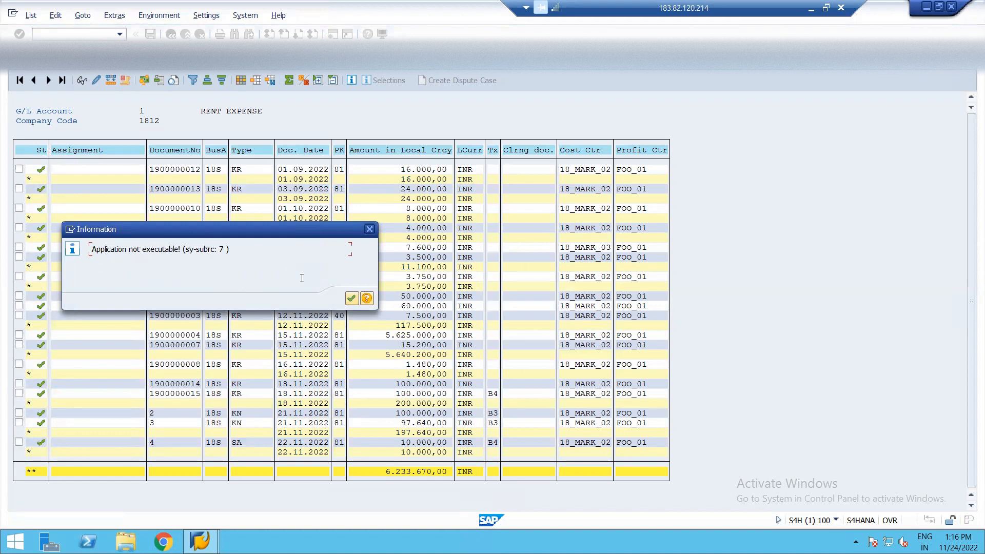
{"action": "left_click", "coordinate": [354, 302]}
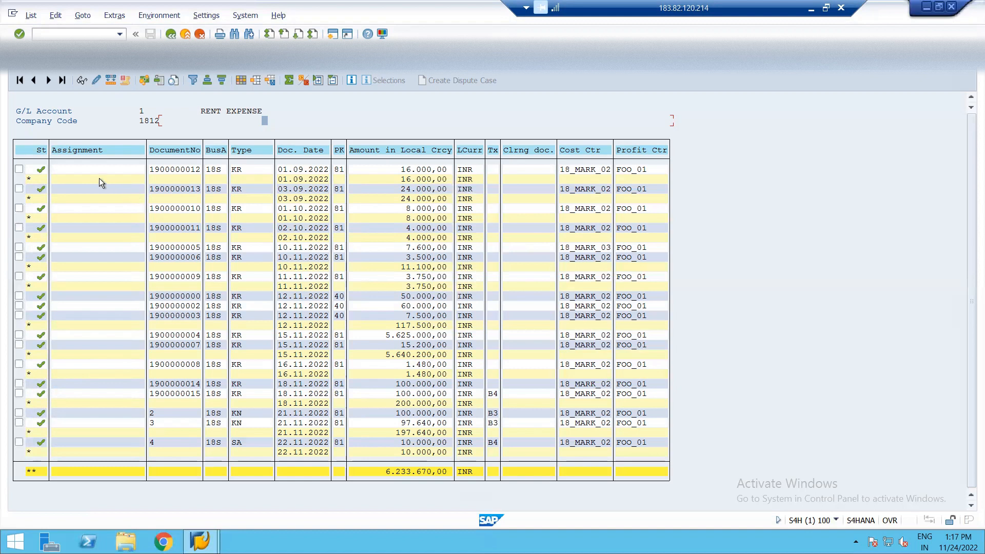
- Start sending the line item list as a document and write the message KINDLY REVIEW REPORT
{"action": "left_click", "coordinate": [28, 15]}
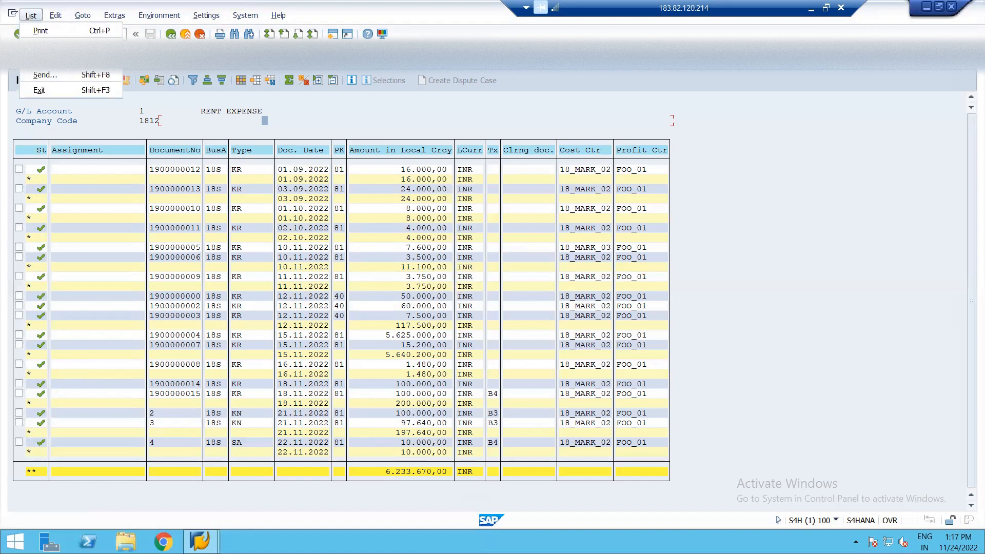
{"action": "left_click", "coordinate": [37, 76]}
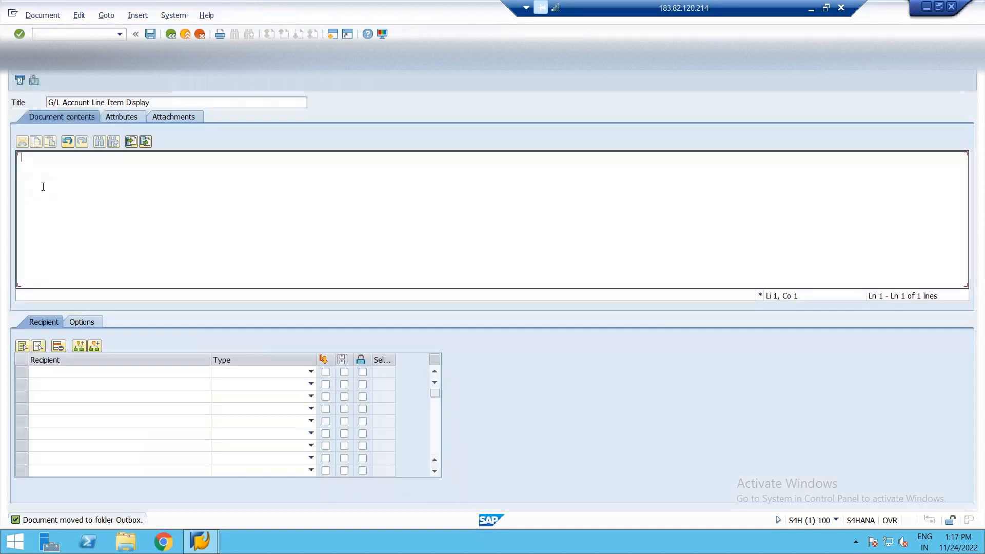
{"action": "type", "text": "KINDLY REVIEW REPORT"}
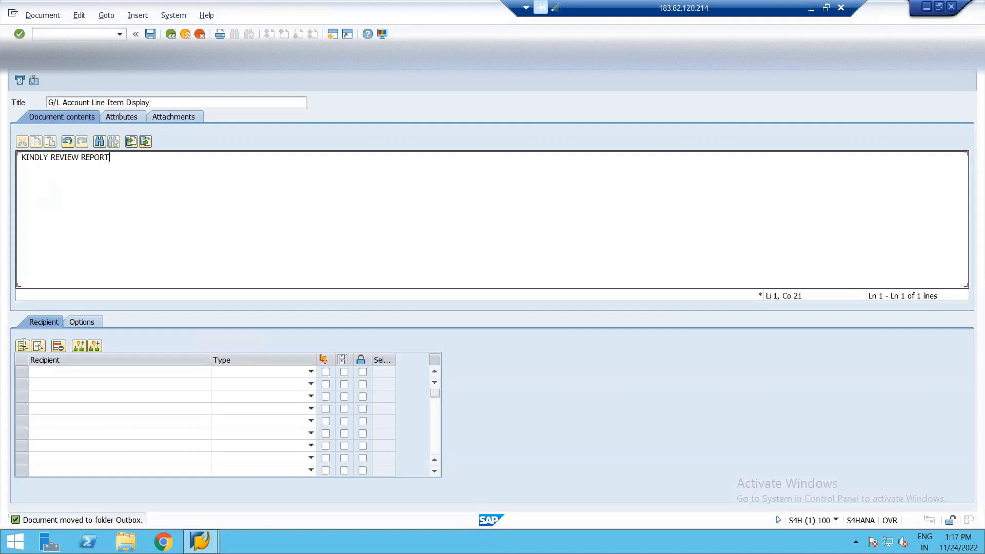
- Enter the recipient's user ID, leave the recipient type empty and send the document
{"action": "left_click", "coordinate": [66, 369]}
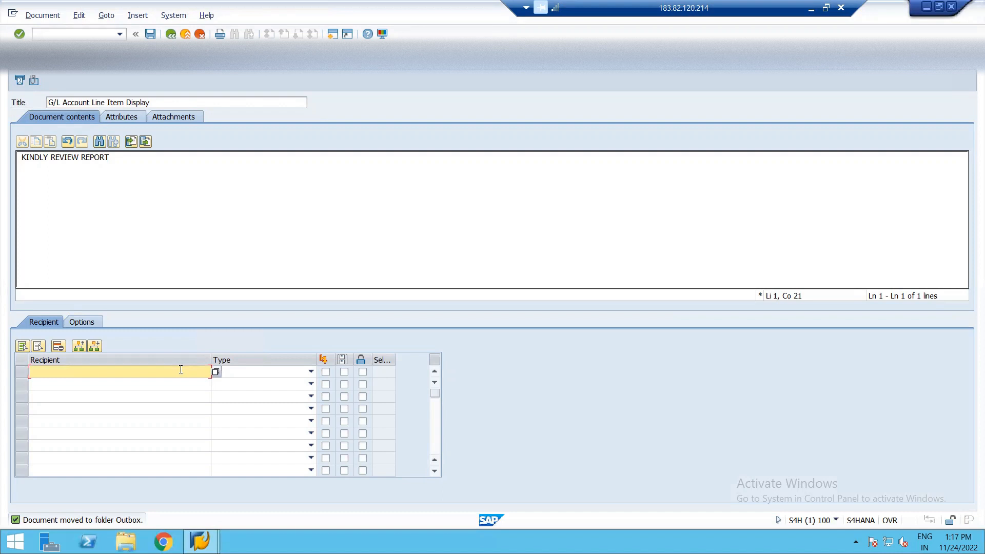
{"action": "type", "text": "S4FICO16"}
{"action": "left_click", "coordinate": [277, 376]}
{"action": "left_click", "coordinate": [311, 371]}
{"action": "left_click", "coordinate": [312, 370]}
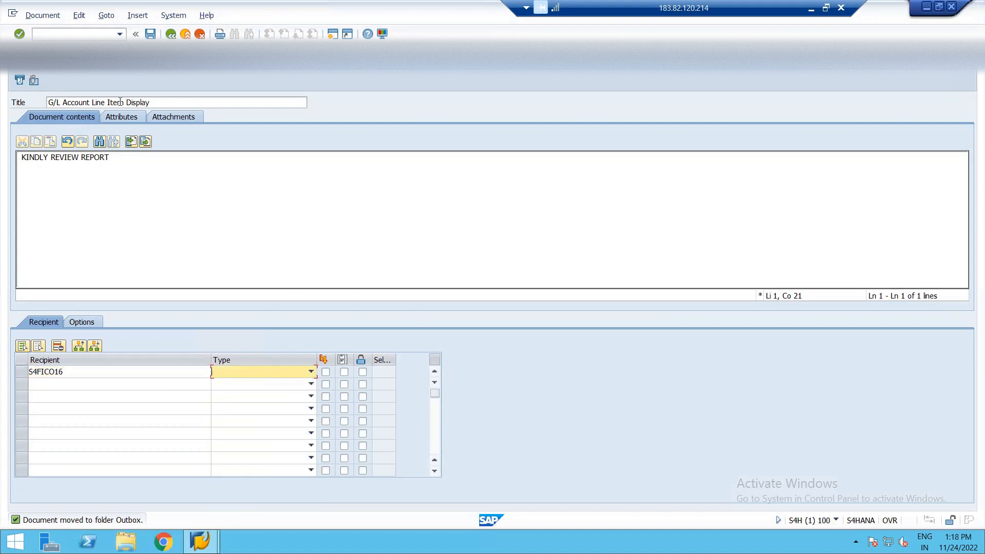
{"action": "left_click", "coordinate": [19, 80]}
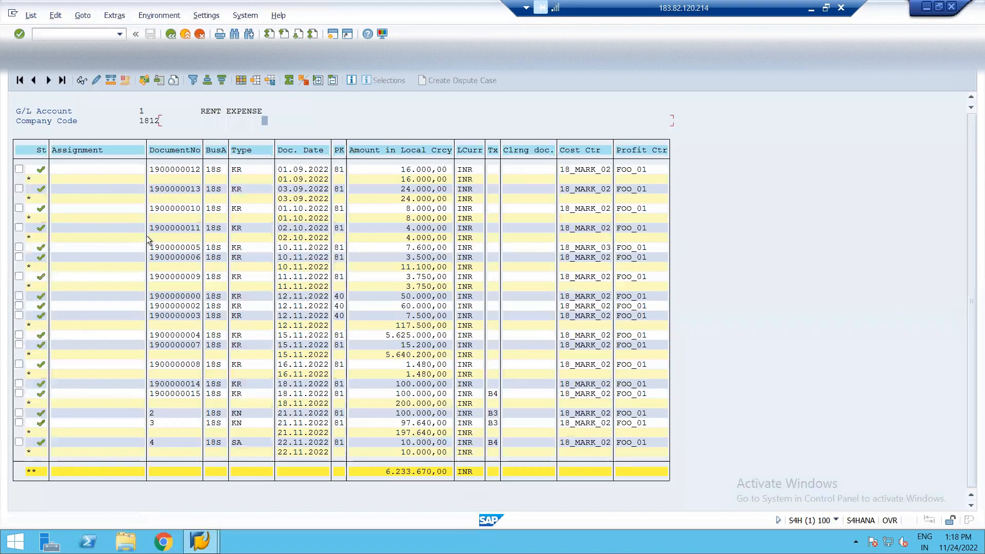
- Leave the line item display with the transaction command /N
{"action": "left_click", "coordinate": [82, 32]}
{"action": "type", "text": "/N"}
{"action": "key", "text": "Return"}
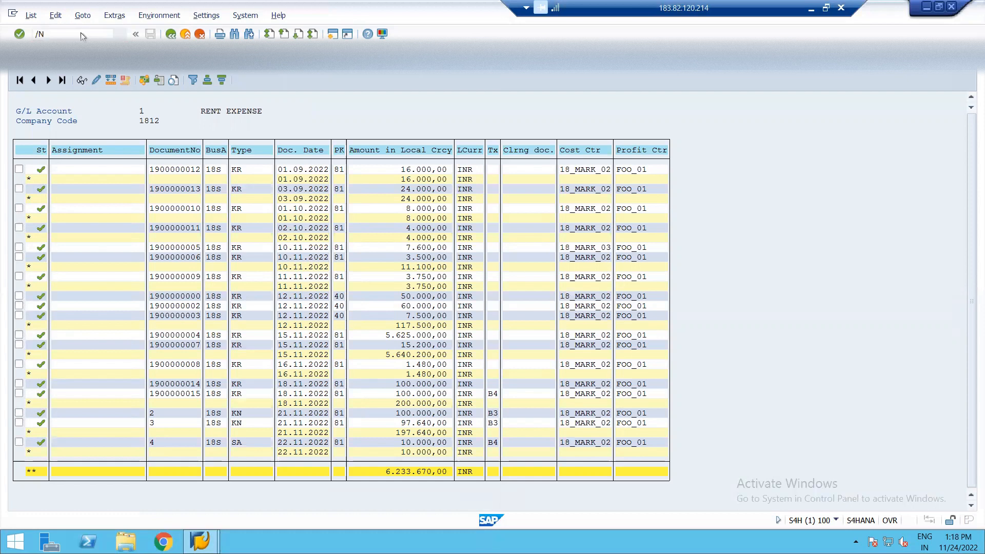